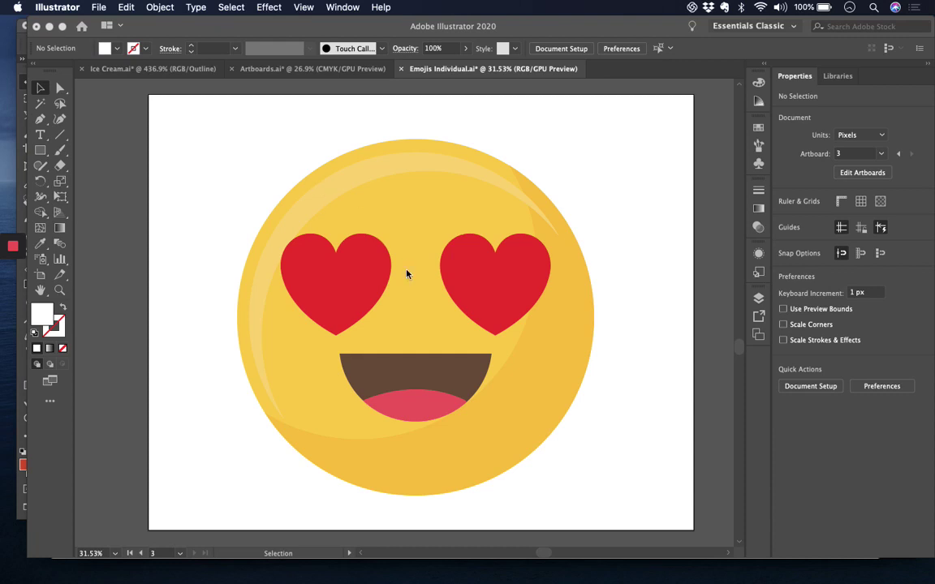
# Examine the vector emoji's mouth and tongue at 100% zoom.
pyautogui.hscroll(1, 375, 241)
pyautogui.scroll(-1, 376, 242)
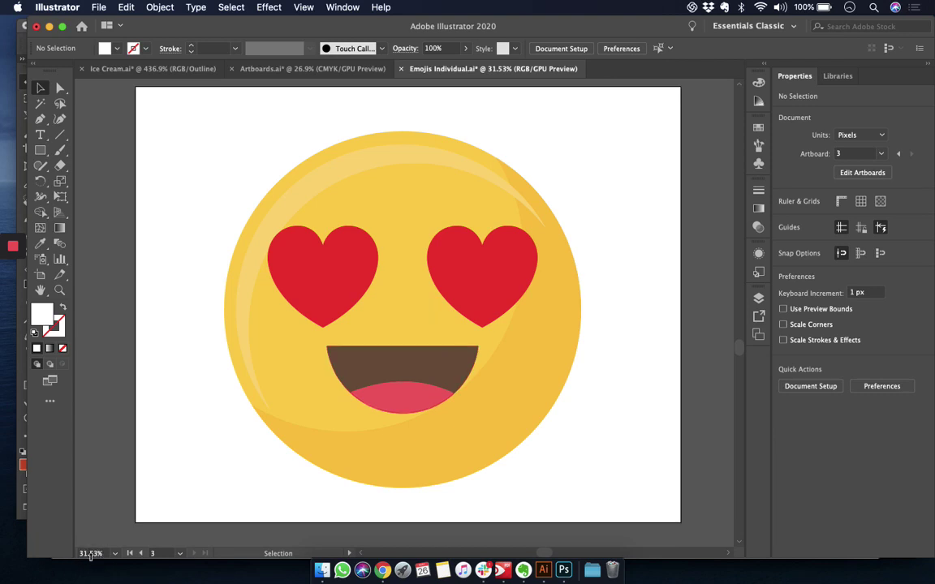
pyautogui.click(116, 554)
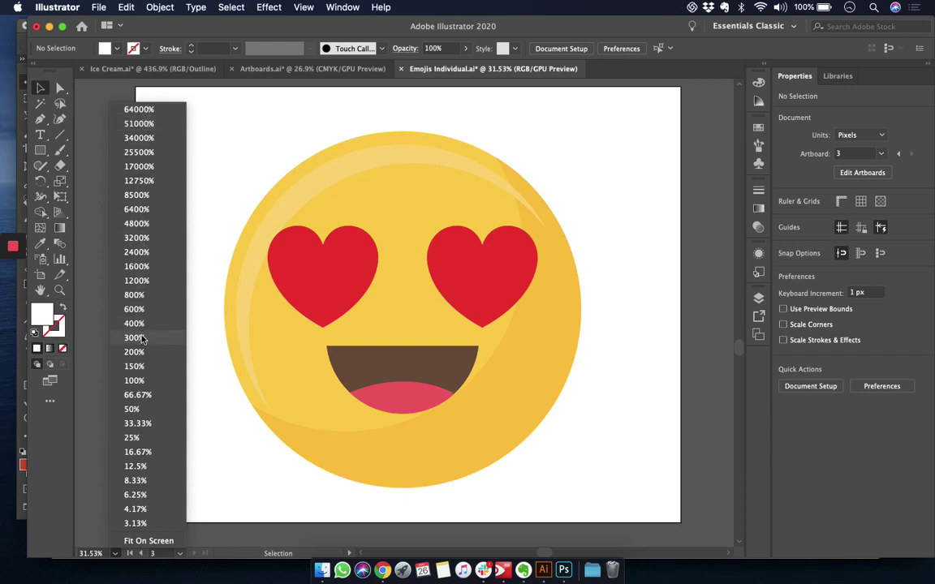
pyautogui.click(143, 383)
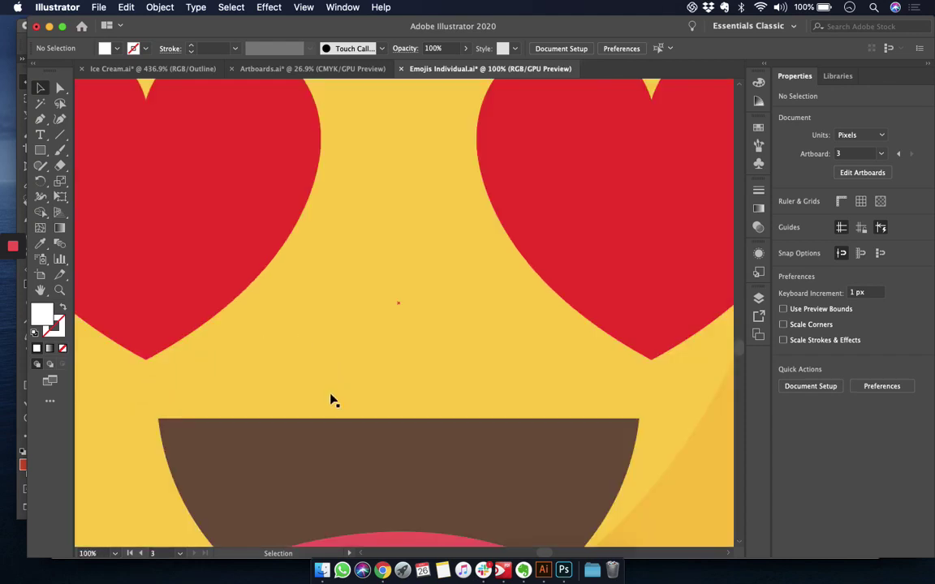
pyautogui.scroll(-3, 346, 427)
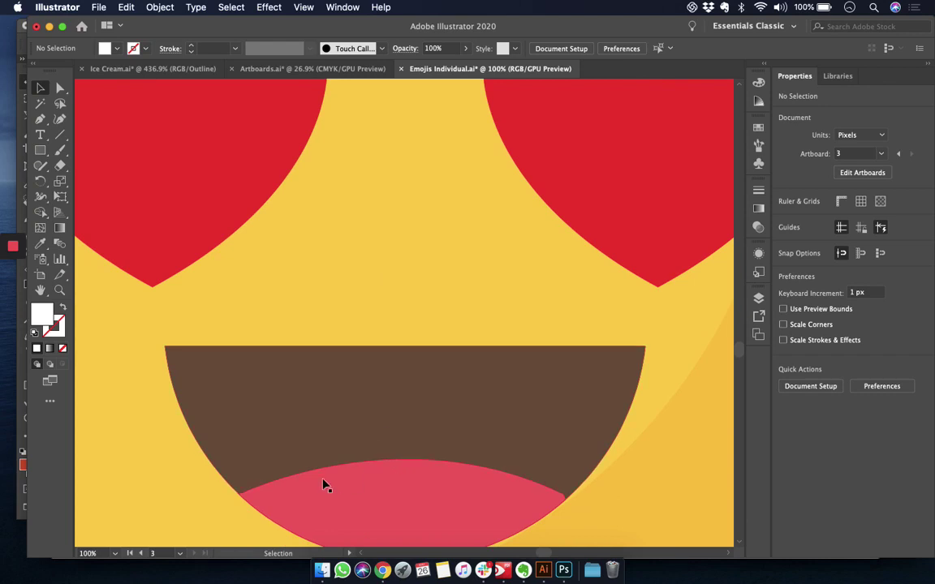
pyautogui.scroll(-2, 372, 422)
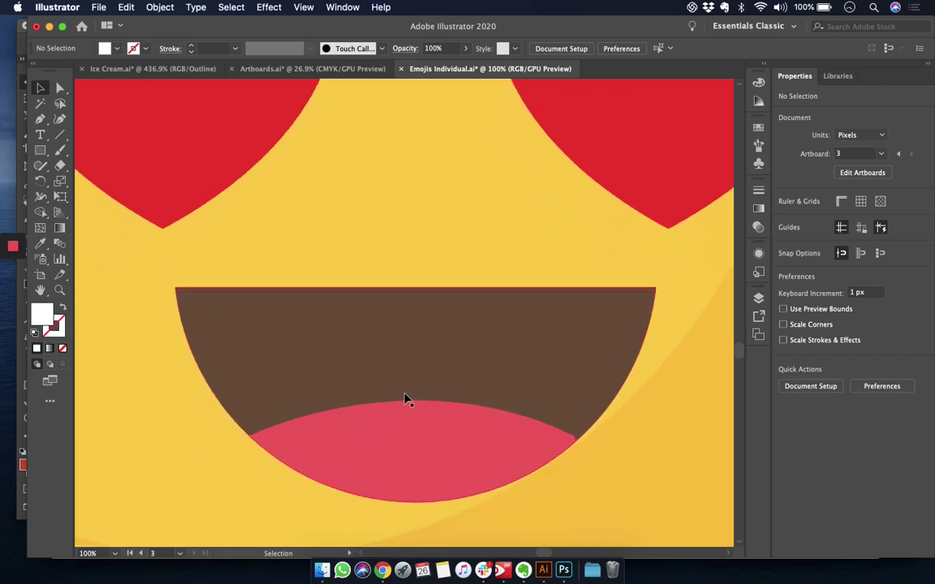
# Examine the vector emoji's mouth and tongue at 600% and 17000% zoom, finishing with the whole mouth in view.
pyautogui.click(115, 553)
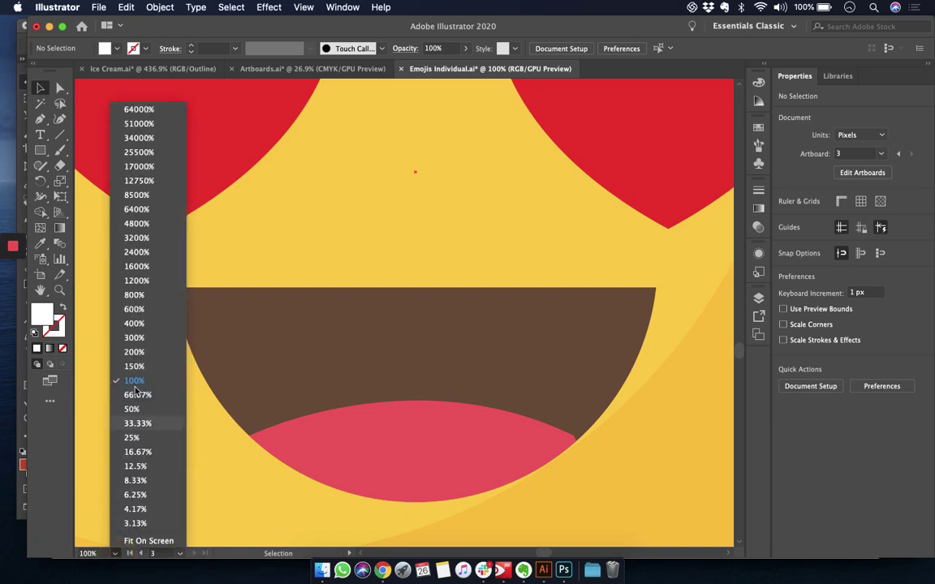
pyautogui.click(137, 308)
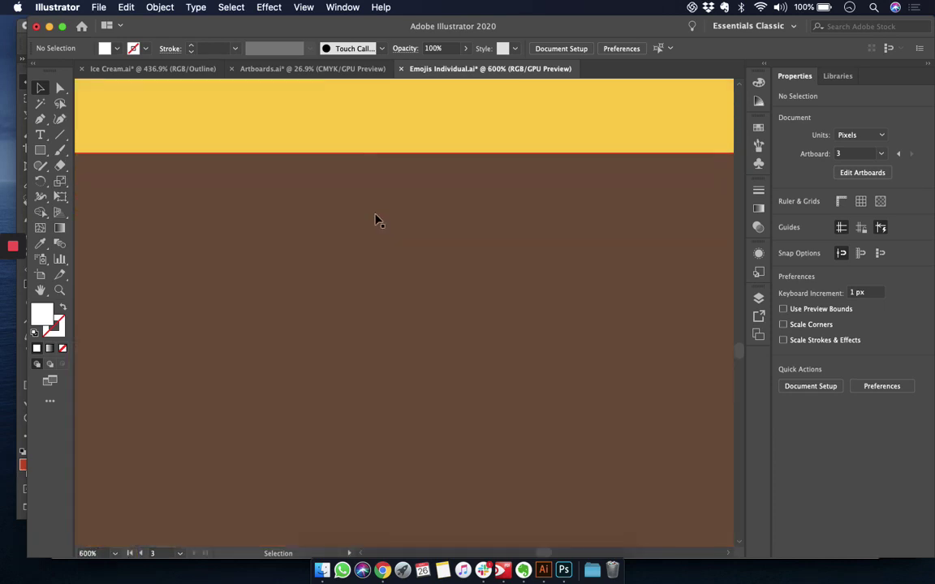
pyautogui.scroll(-3, 376, 220)
pyautogui.scroll(-5, 375, 220)
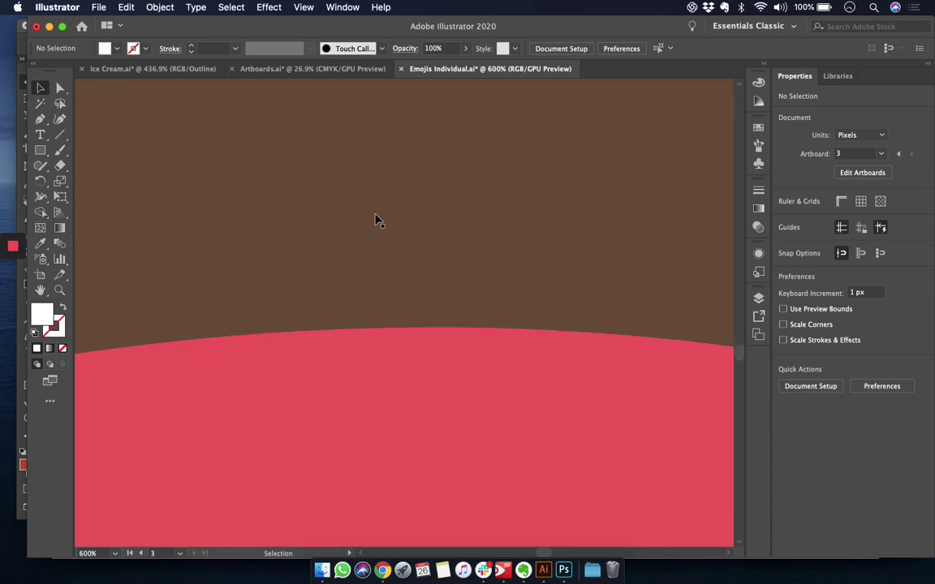
pyautogui.scroll(-2, 375, 220)
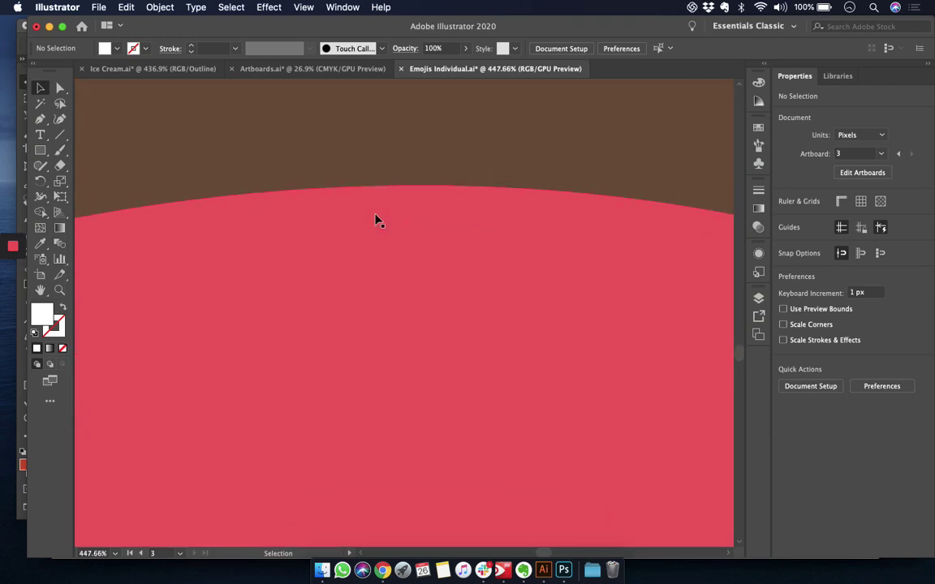
pyautogui.click(114, 554)
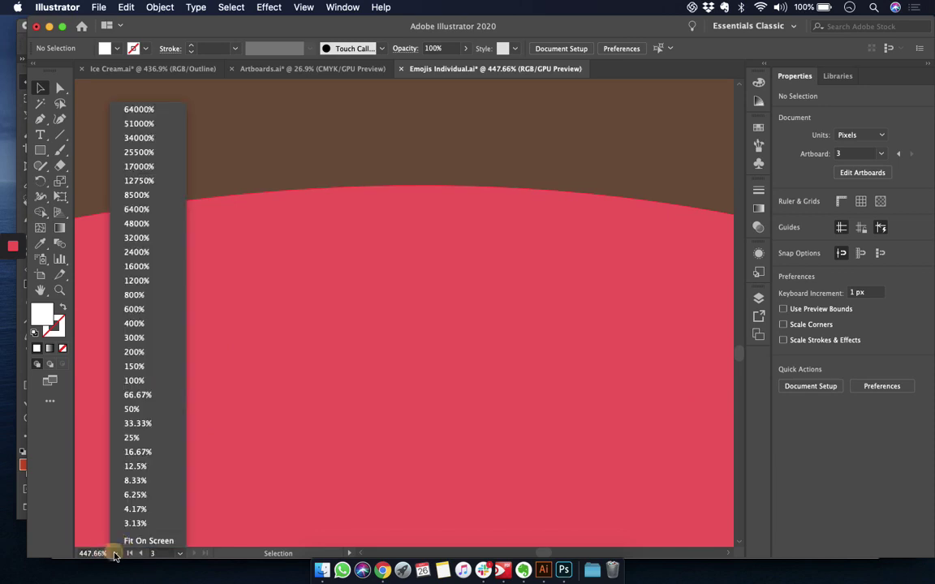
pyautogui.click(143, 167)
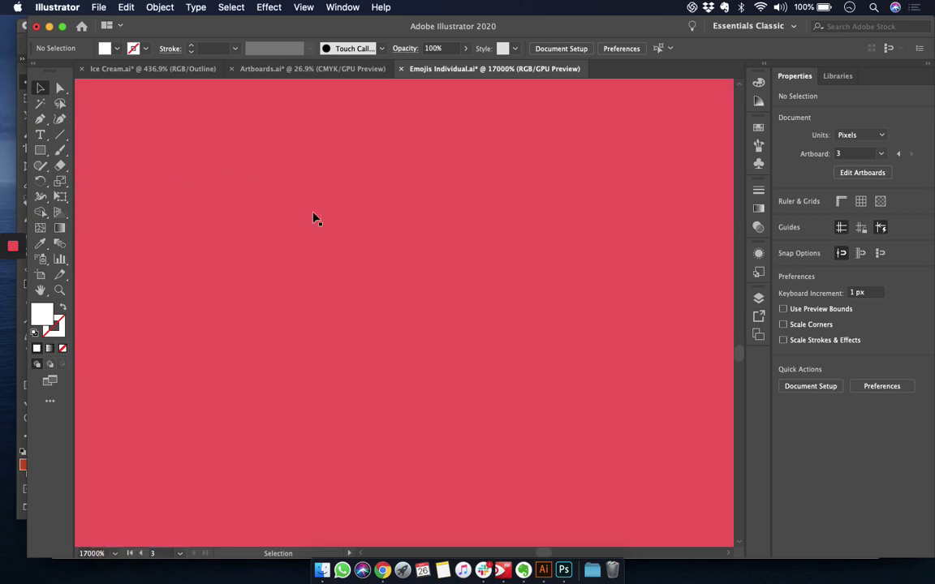
pyautogui.scroll(-4, 315, 219)
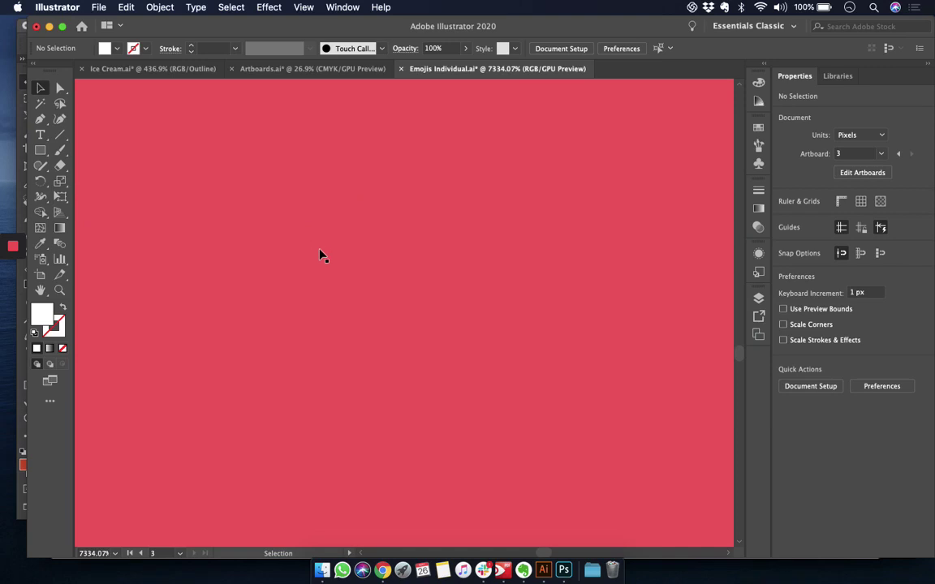
pyautogui.scroll(-10, 321, 255)
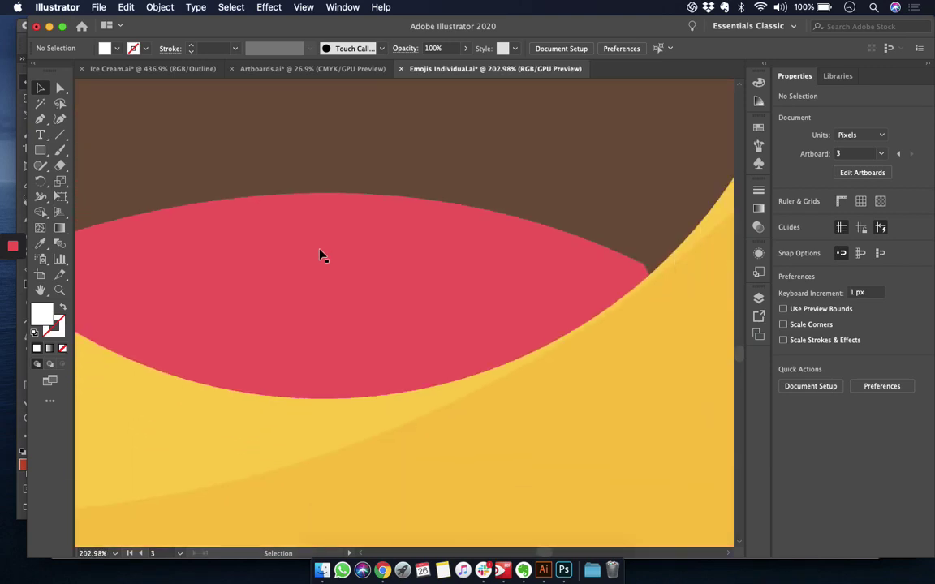
pyautogui.scroll(-6, 320, 256)
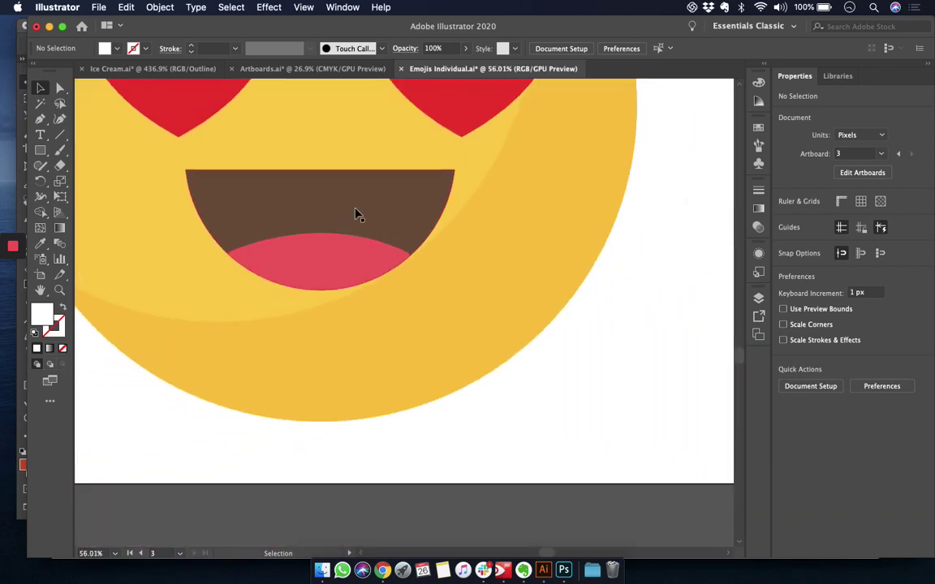
# Inspect the curved edge between the vector emoji's tongue and mouth at extreme magnification, finishing with the whole emoji in view.
pyautogui.scroll(2, 357, 214)
pyautogui.scroll(5, 357, 214)
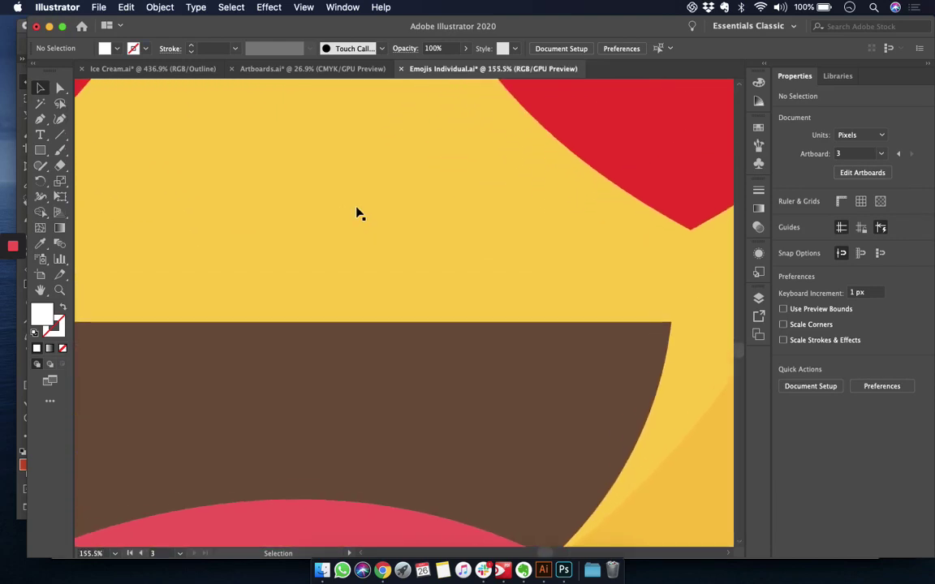
pyautogui.scroll(-2, 313, 318)
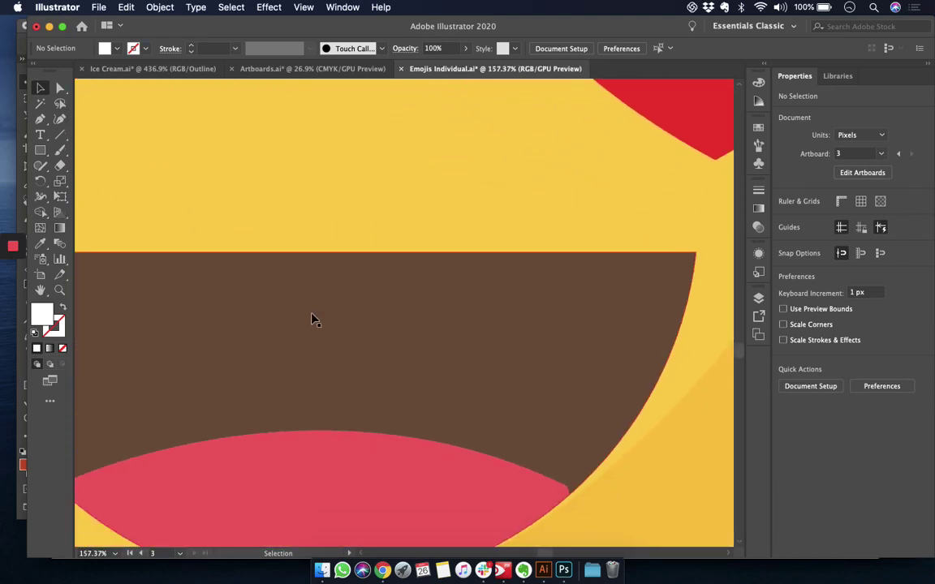
pyautogui.scroll(3, 328, 305)
pyautogui.scroll(-1, 328, 304)
pyautogui.scroll(-3, 328, 307)
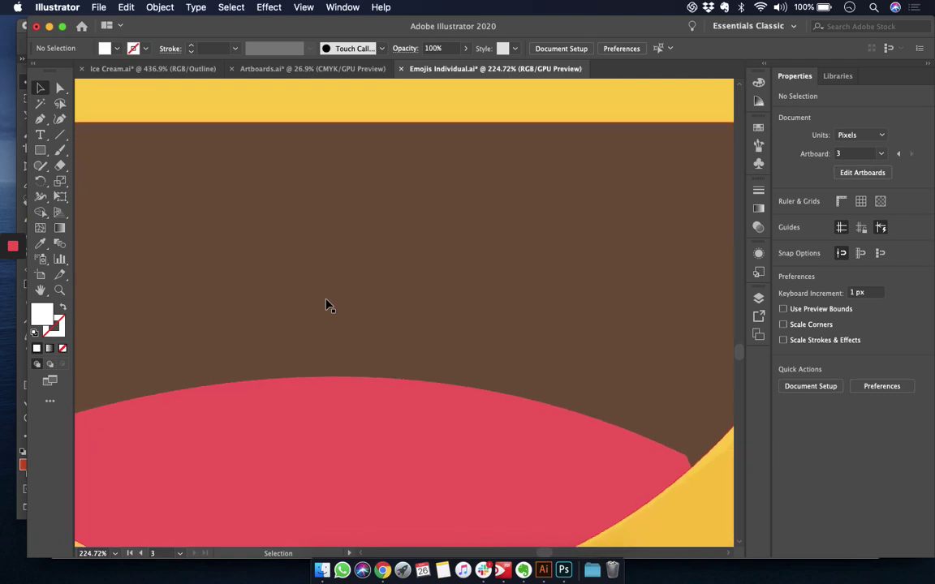
pyautogui.scroll(15, 333, 328)
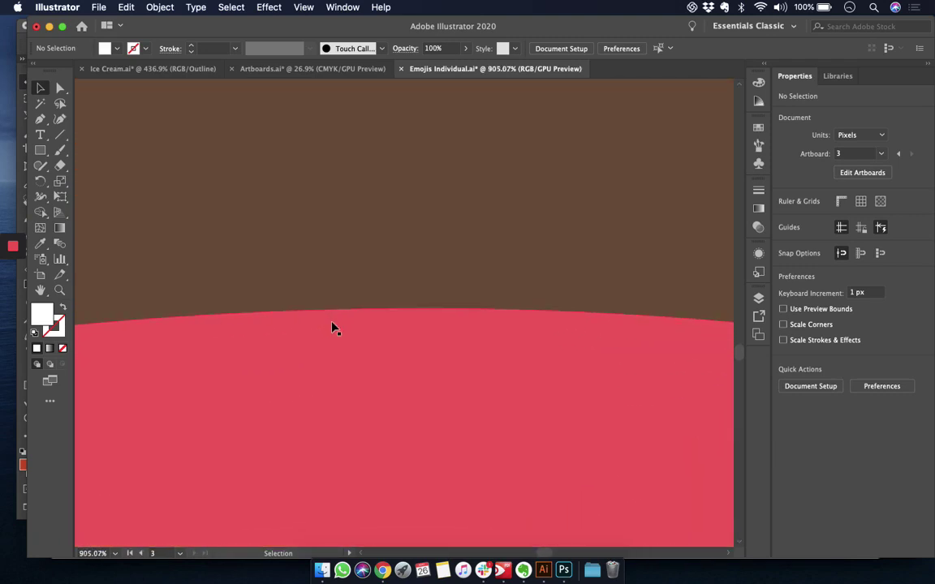
pyautogui.scroll(5, 348, 307)
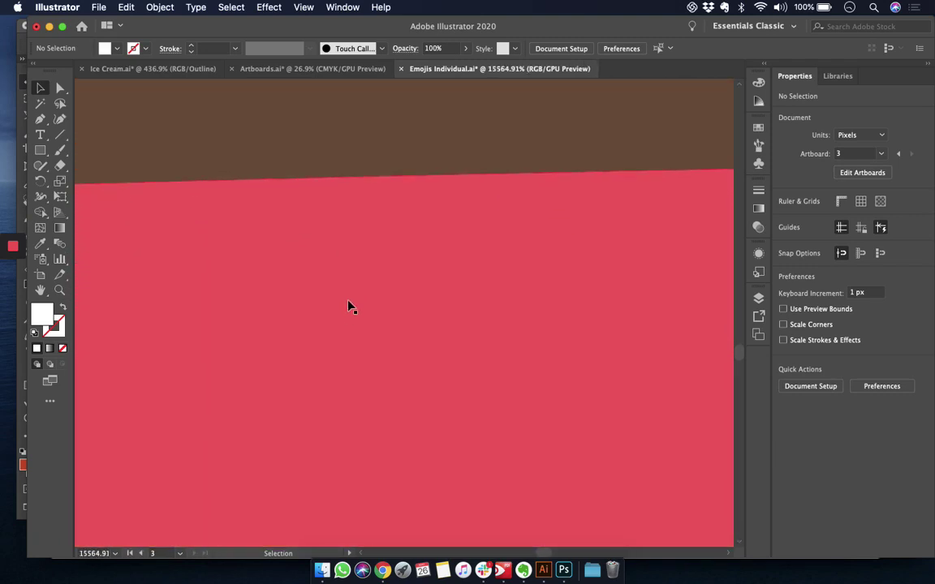
pyautogui.scroll(3, 359, 288)
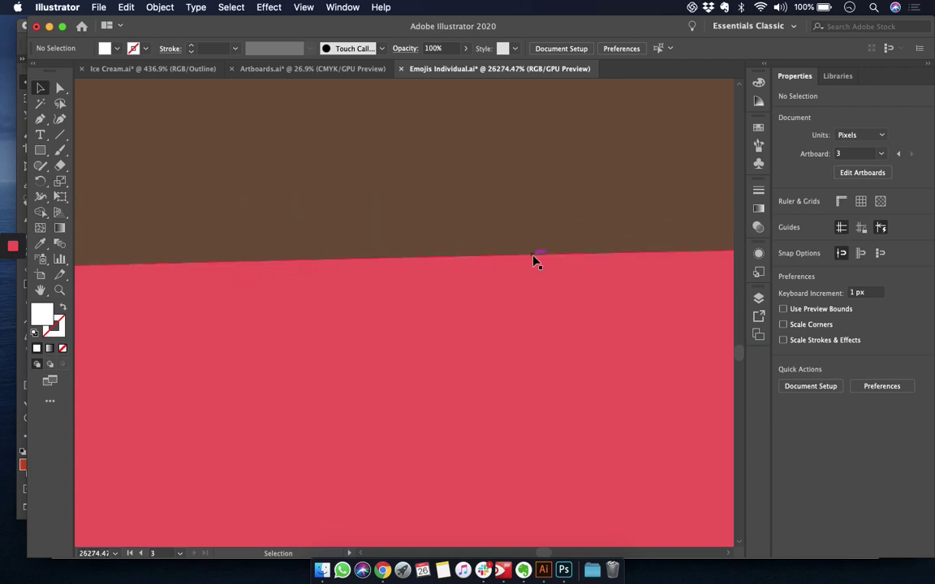
pyautogui.scroll(-5, 392, 269)
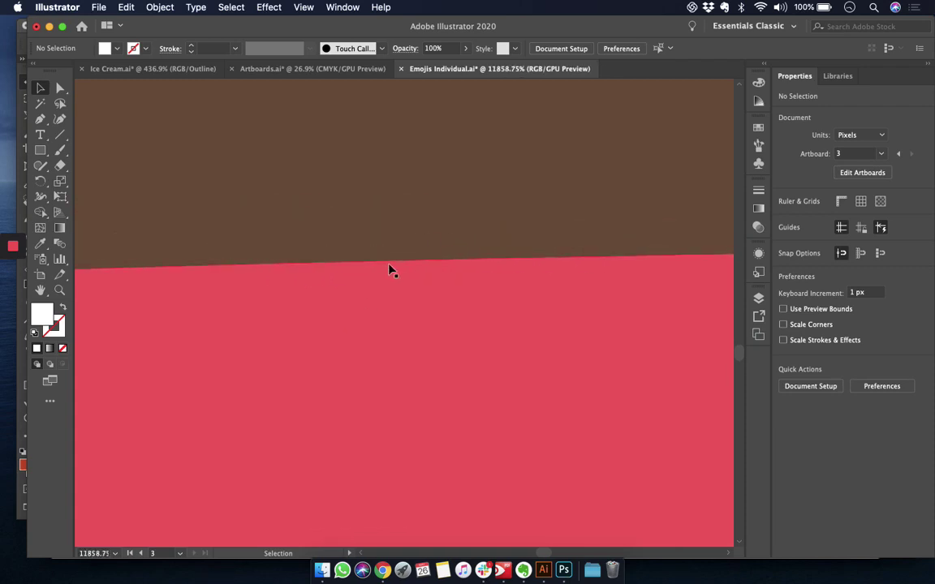
pyautogui.scroll(-9, 376, 272)
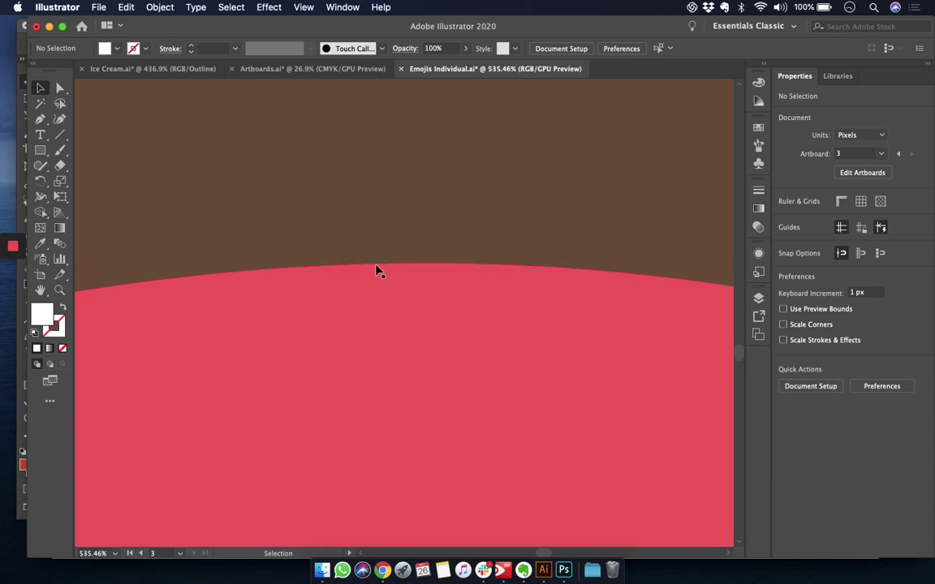
pyautogui.scroll(-6, 376, 272)
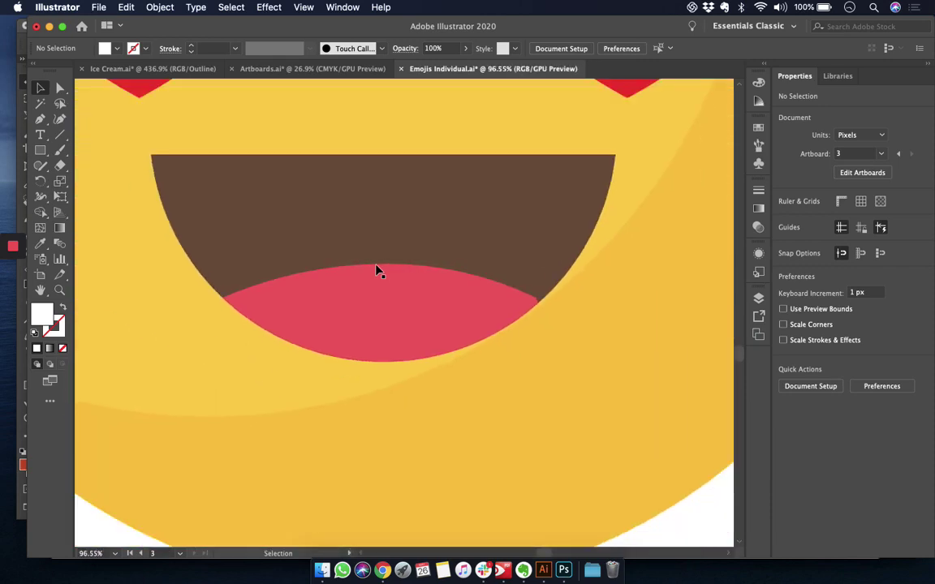
pyautogui.scroll(-3, 376, 271)
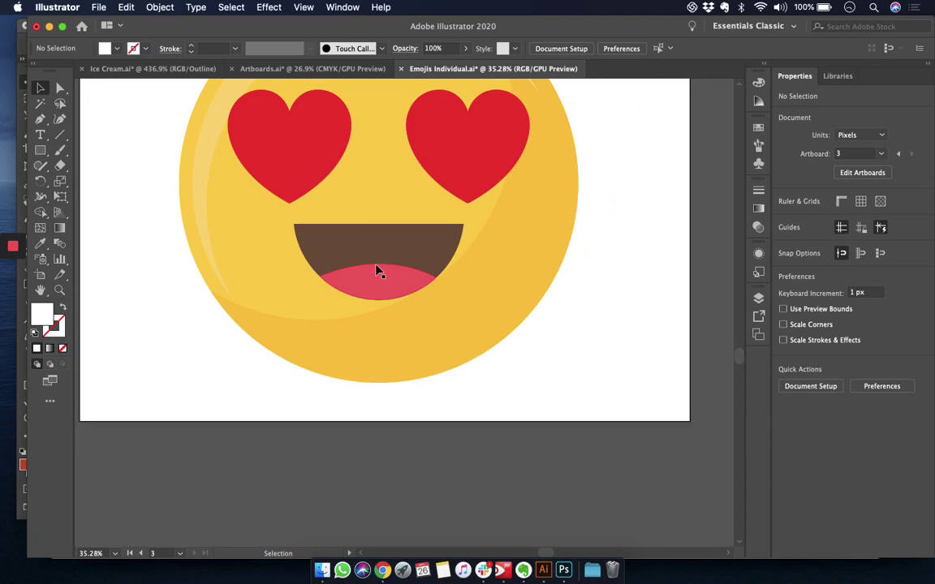
pyautogui.scroll(3, 376, 272)
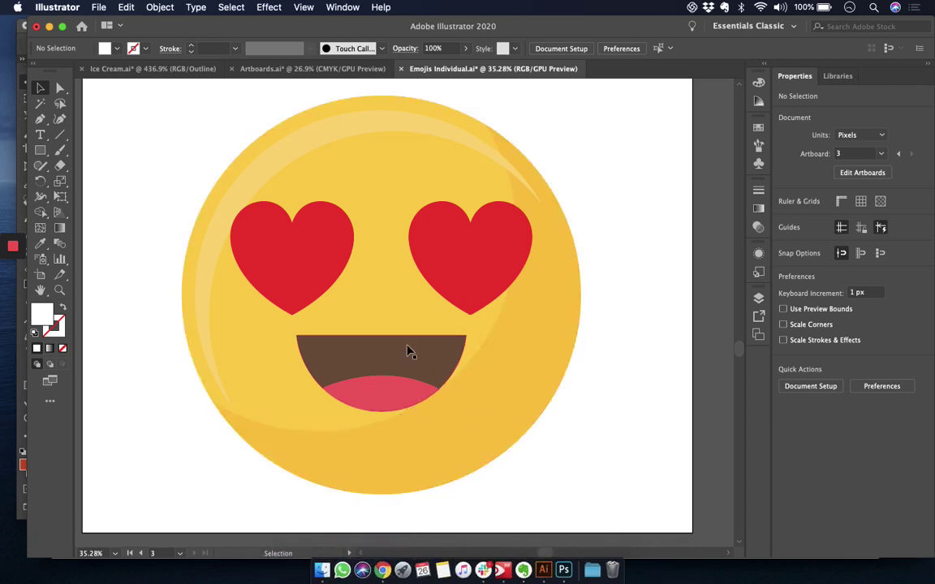
# Switch to Photoshop and extend its window's height to match the Illustrator window behind it.
pyautogui.press('super+Tab')
pyautogui.press('super+Tab')
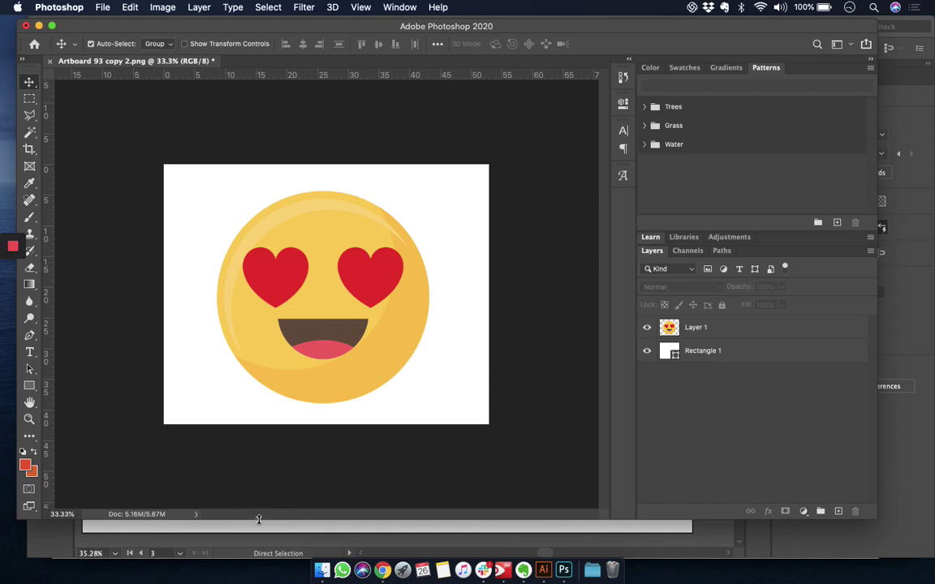
pyautogui.moveTo(259, 519); pyautogui.dragTo(270, 558)
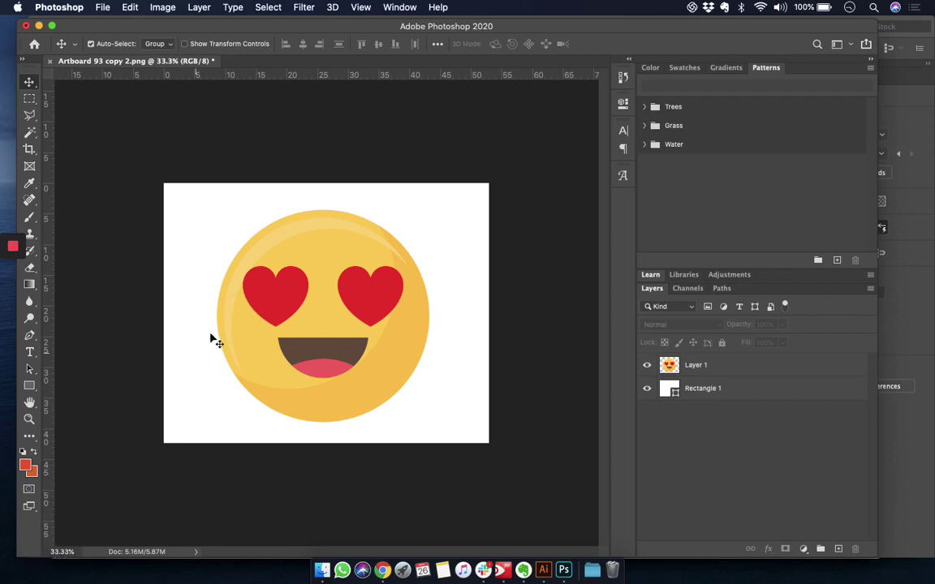
# Examine the raster emoji's eyes, mouth and outer edges at 100% zoom.
pyautogui.press('super+1')
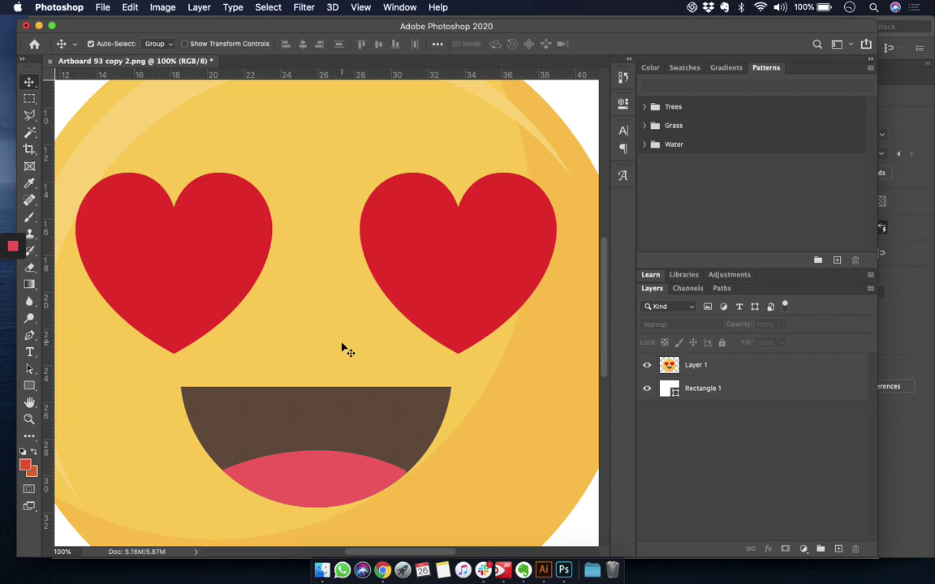
pyautogui.scroll(5, 344, 349)
pyautogui.scroll(-8, 344, 349)
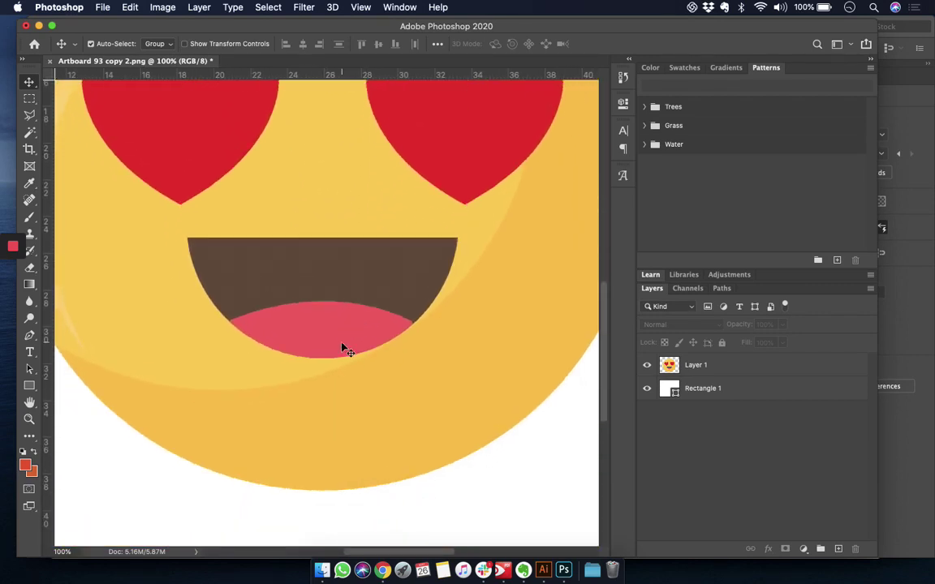
pyautogui.hscroll(3, 344, 349)
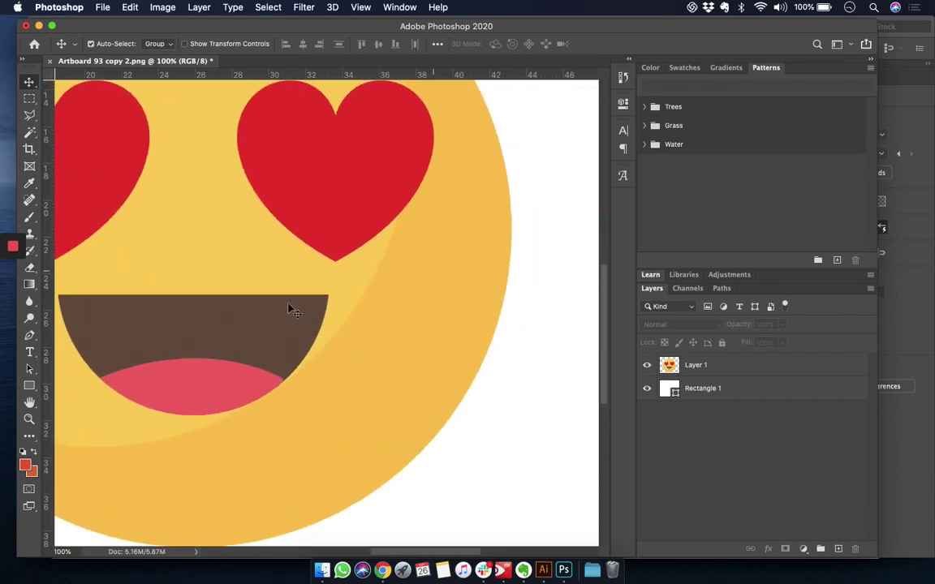
pyautogui.hscroll(-8, 288, 308)
pyautogui.hscroll(-3, 288, 312)
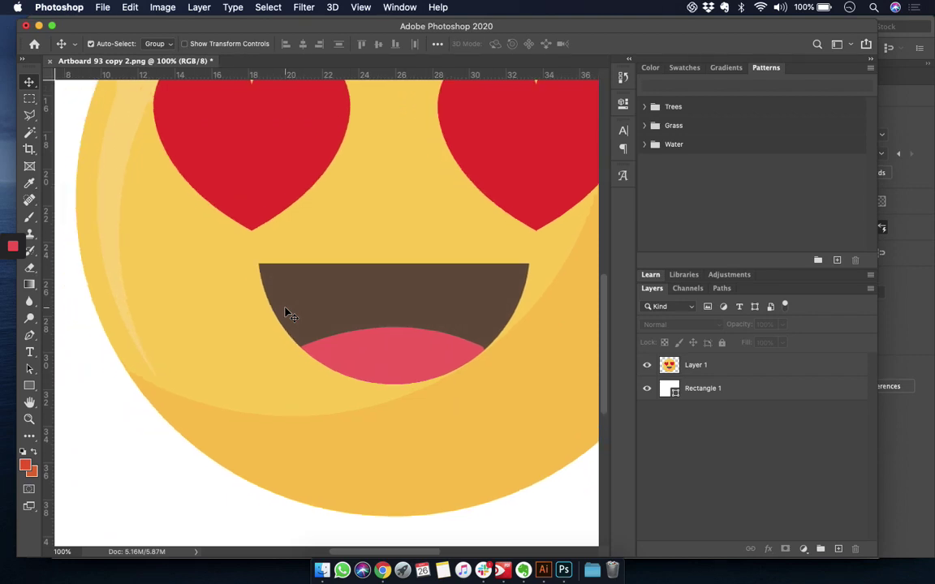
pyautogui.scroll(2, 288, 313)
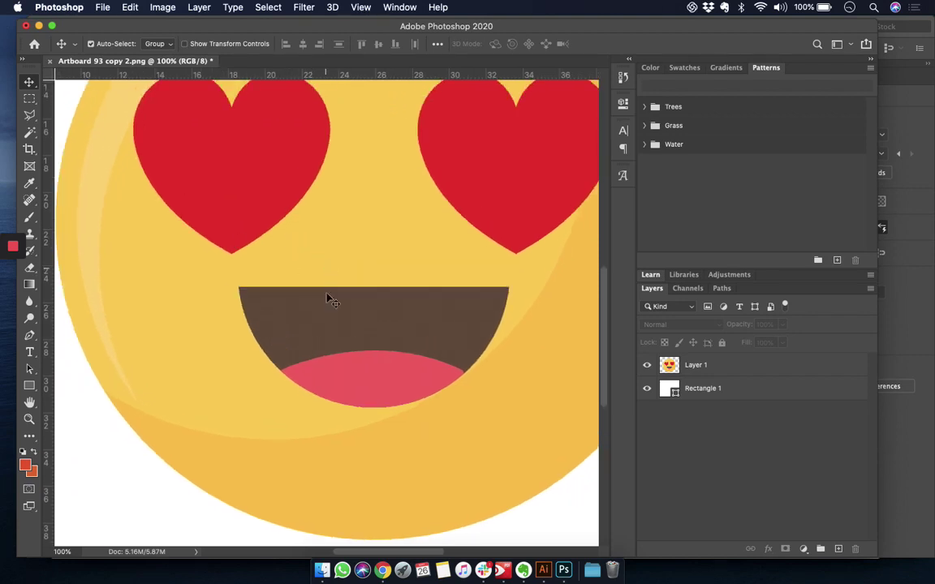
pyautogui.hscroll(5, 333, 305)
pyautogui.scroll(-3, 333, 305)
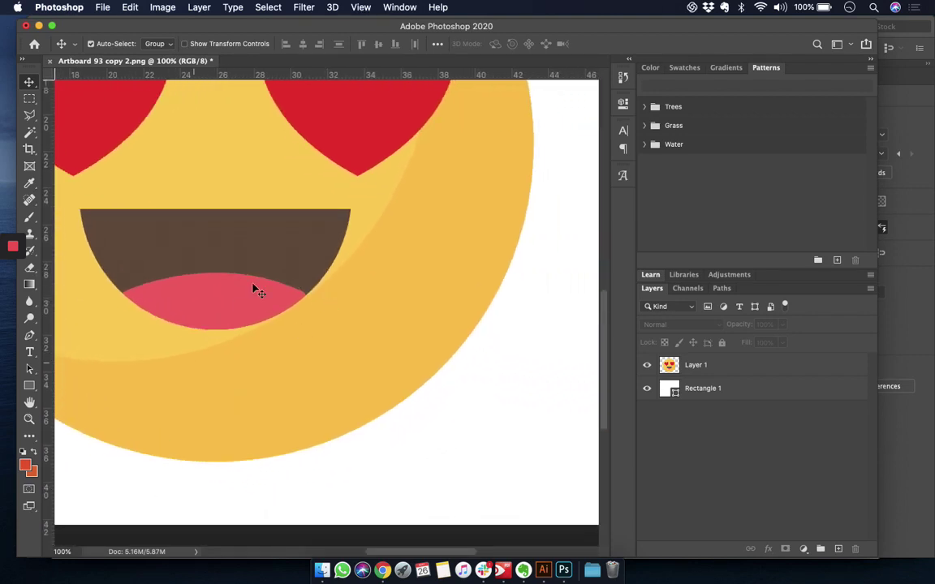
pyautogui.hscroll(-4, 255, 288)
pyautogui.scroll(1, 255, 288)
pyautogui.hscroll(-2, 254, 289)
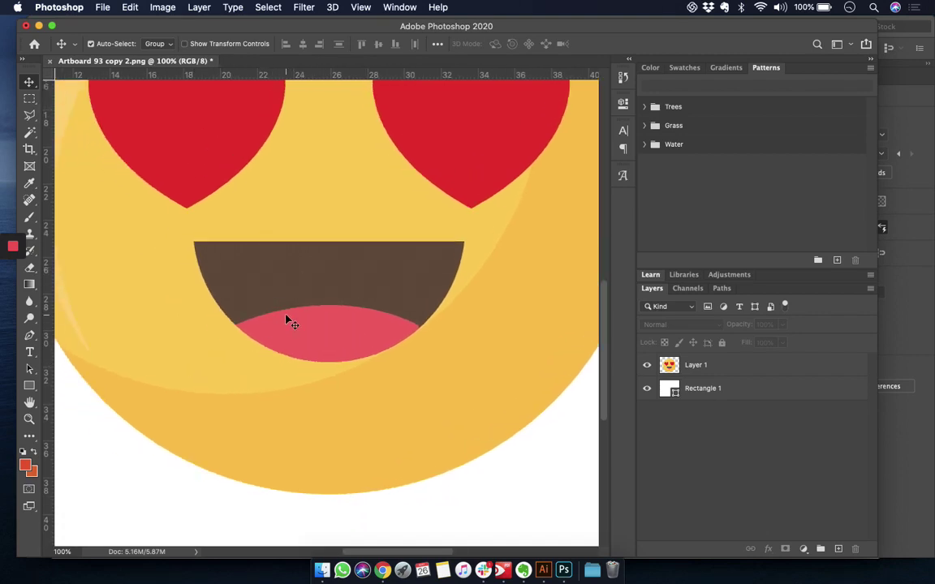
# Inspect the raster emoji's curved tongue edge up to about 660% zoom, finishing with most of the tongue in view.
pyautogui.scroll(6, 314, 294)
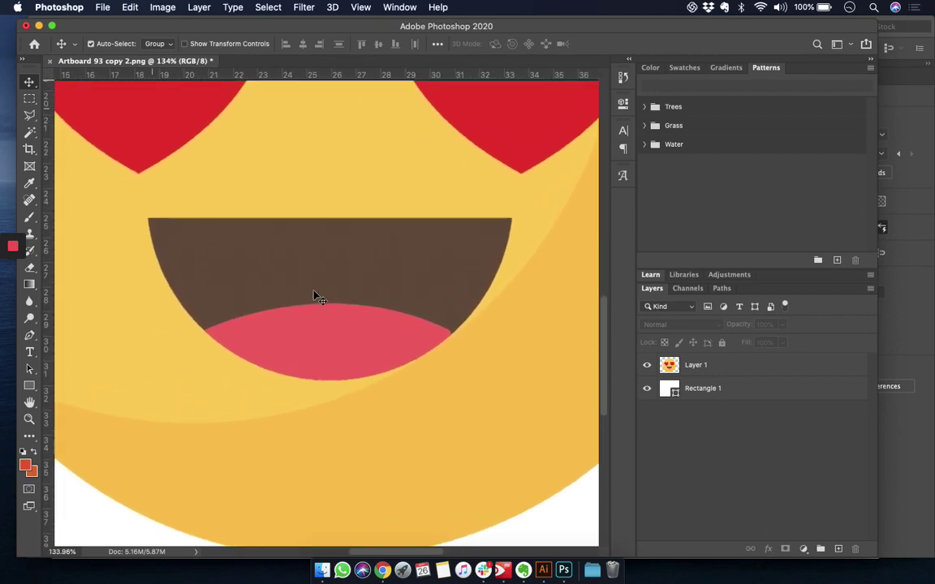
pyautogui.scroll(1, 315, 296)
pyautogui.scroll(6, 315, 296)
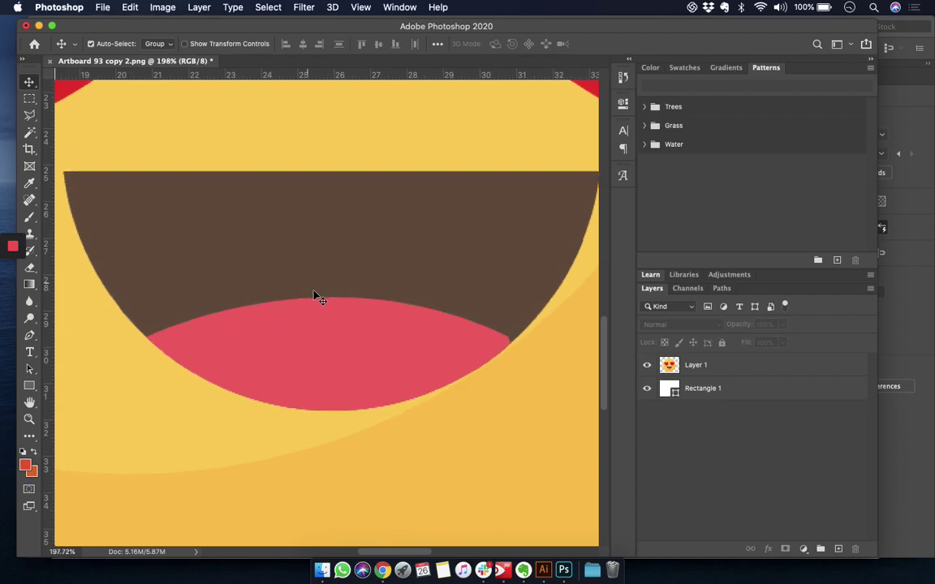
pyautogui.scroll(4, 315, 295)
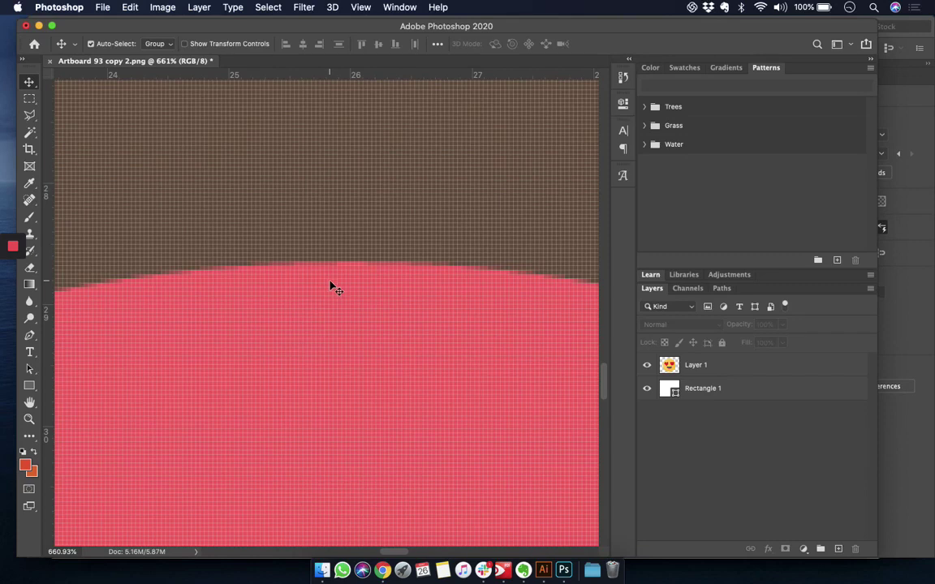
pyautogui.scroll(-4, 335, 288)
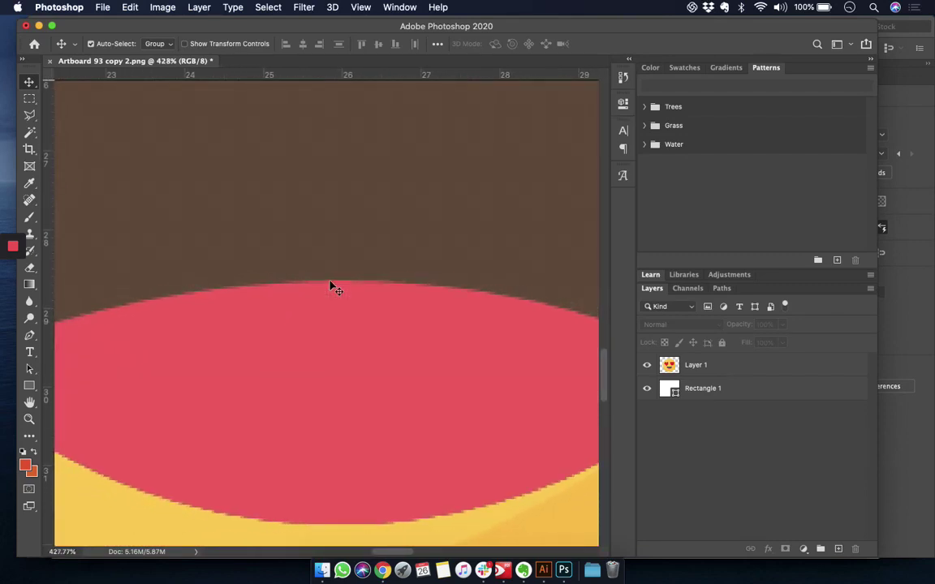
pyautogui.scroll(-1, 335, 288)
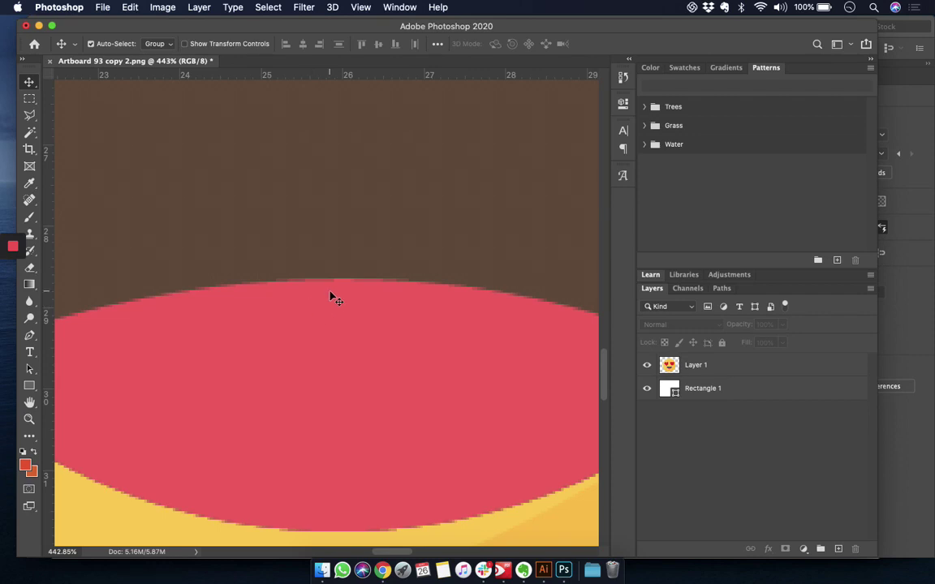
# Compare the raster emoji's mouth at about 82% zoom with its tongue edge at about 547%.
pyautogui.scroll(-10, 329, 297)
pyautogui.scroll(-4, 329, 297)
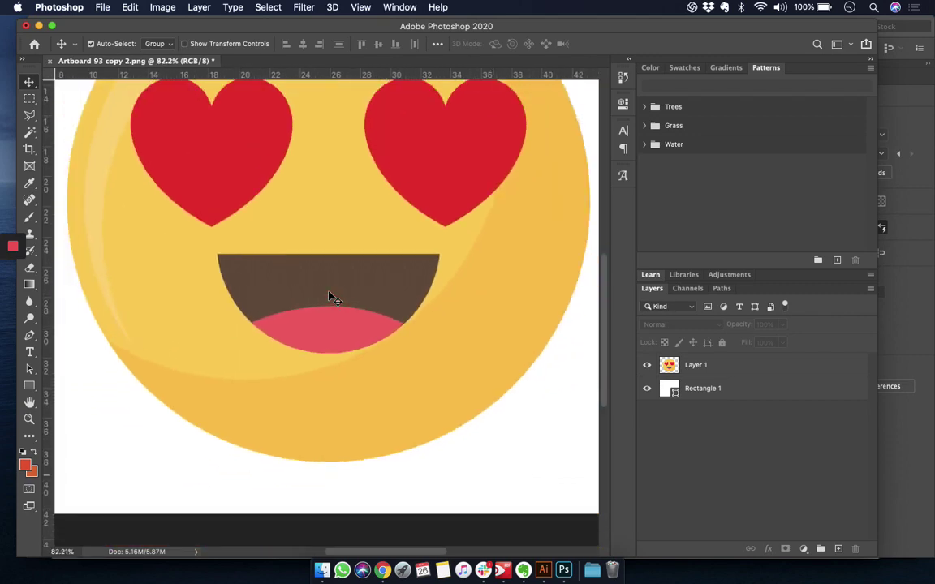
pyautogui.scroll(5, 330, 297)
pyautogui.scroll(5, 330, 297)
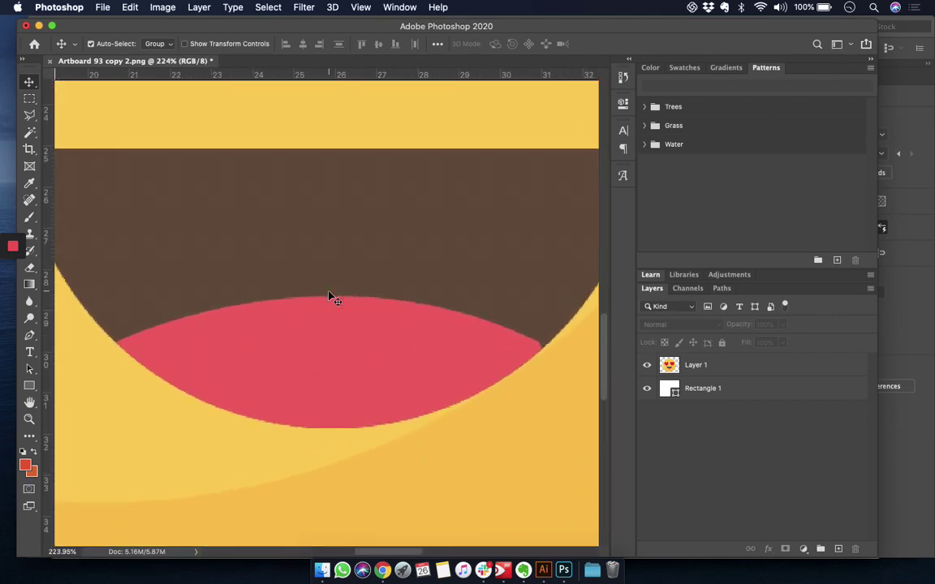
pyautogui.scroll(6, 329, 297)
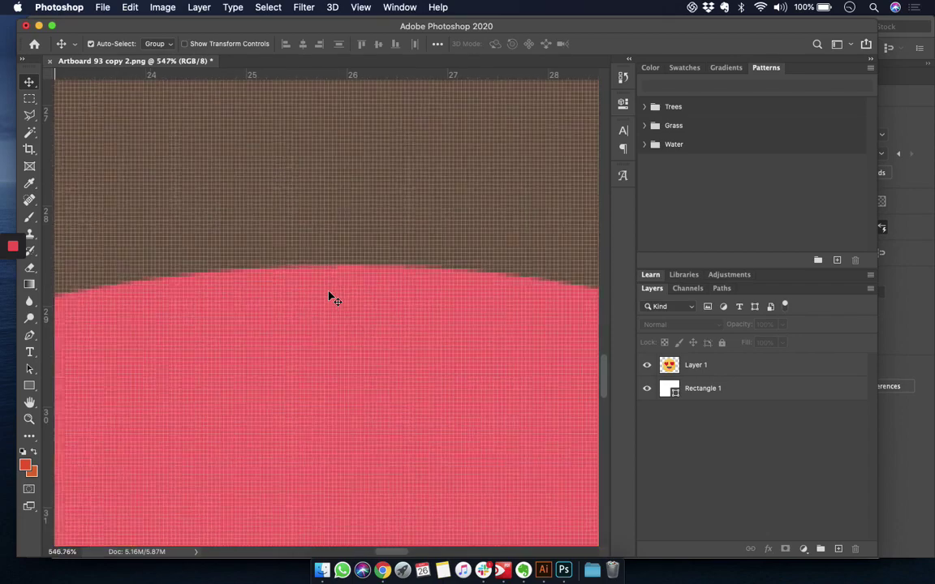
pyautogui.scroll(-6, 329, 297)
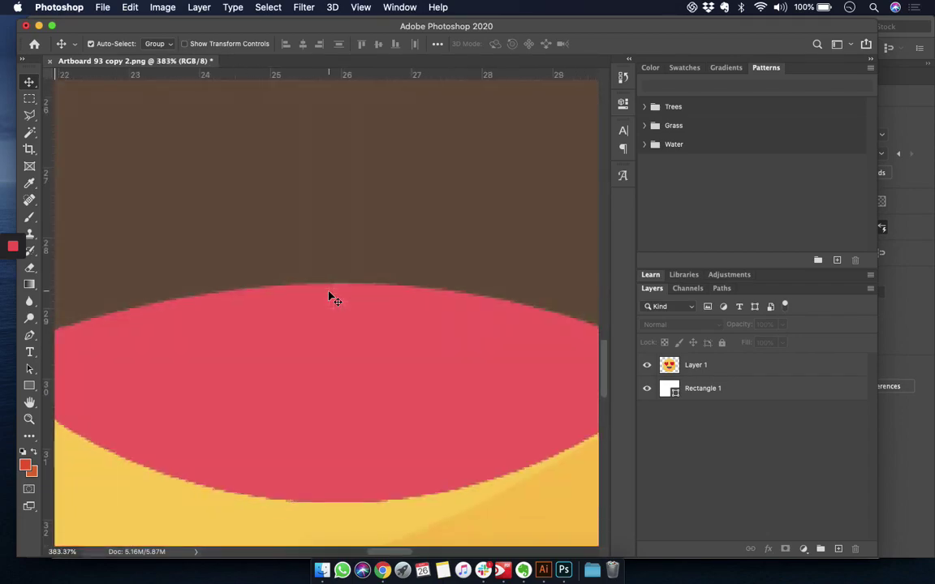
# Switch to Illustrator and inspect the vector emoji's tongue edge at up to about 4000% zoom.
pyautogui.press('super+Tab')
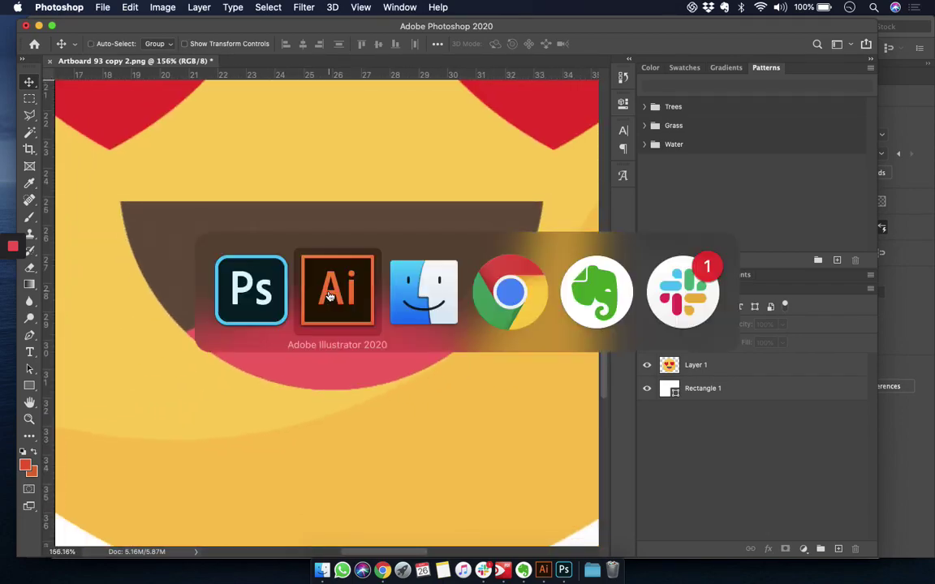
pyautogui.scroll(3, 352, 351)
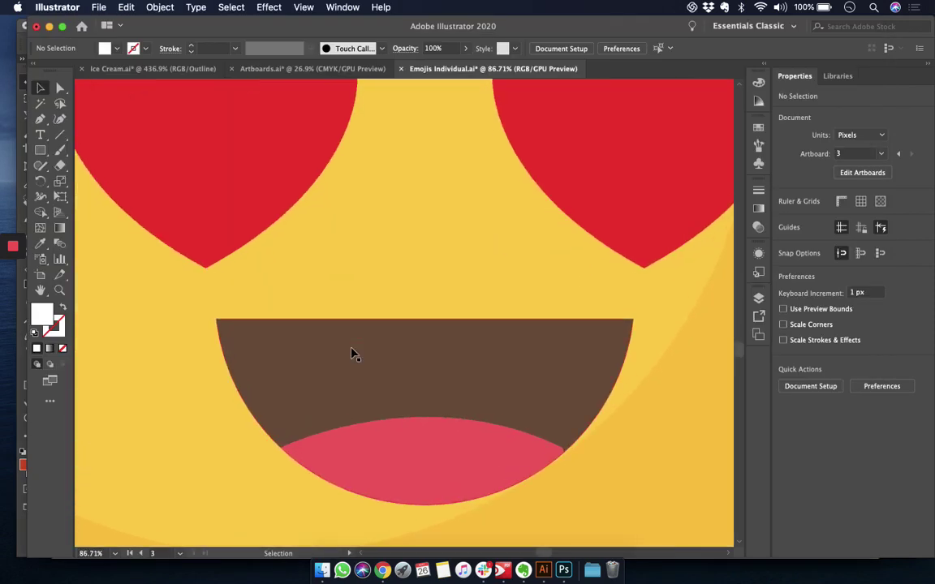
pyautogui.scroll(-2, 404, 419)
pyautogui.scroll(8, 383, 350)
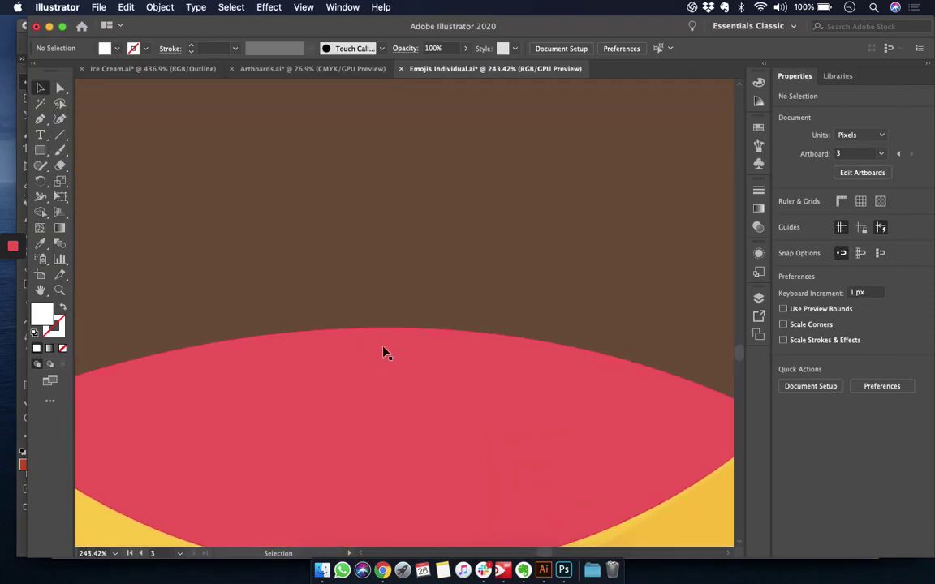
pyautogui.scroll(12, 366, 308)
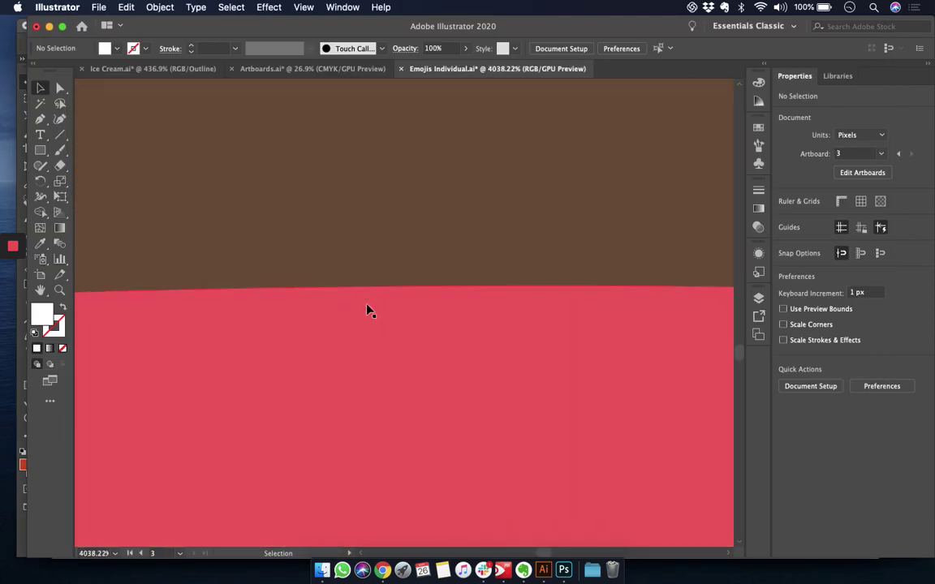
pyautogui.scroll(-18, 367, 311)
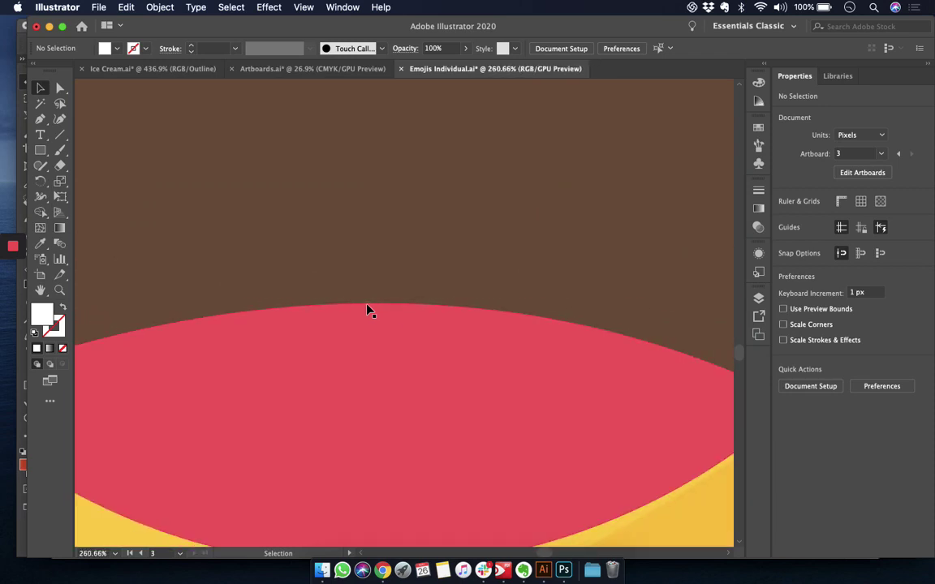
# Examine the vector emoji's mouth at about 45% and 124% zoom, finishing with the whole emoji in view at about 39%.
pyautogui.scroll(-3, 367, 311)
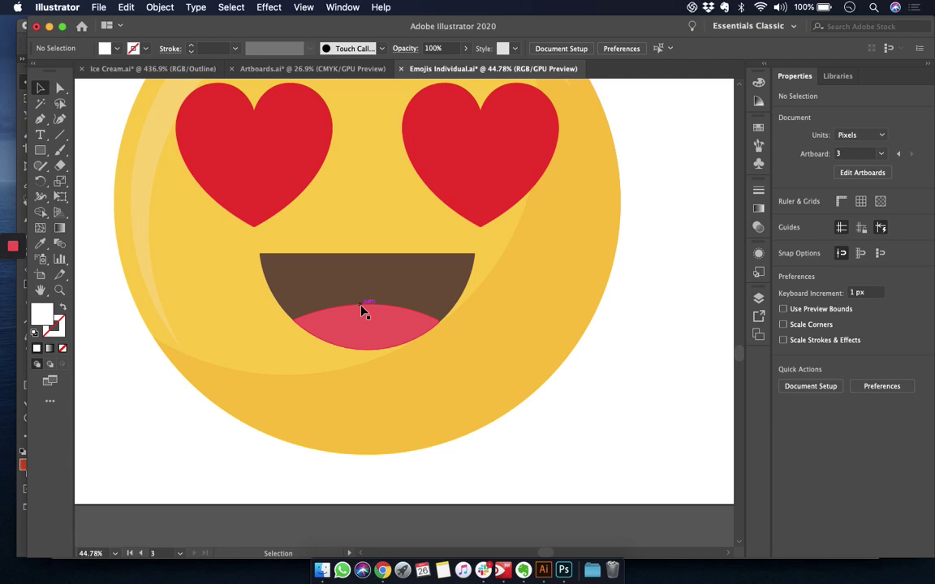
pyautogui.scroll(6, 362, 310)
pyautogui.scroll(-2, 361, 310)
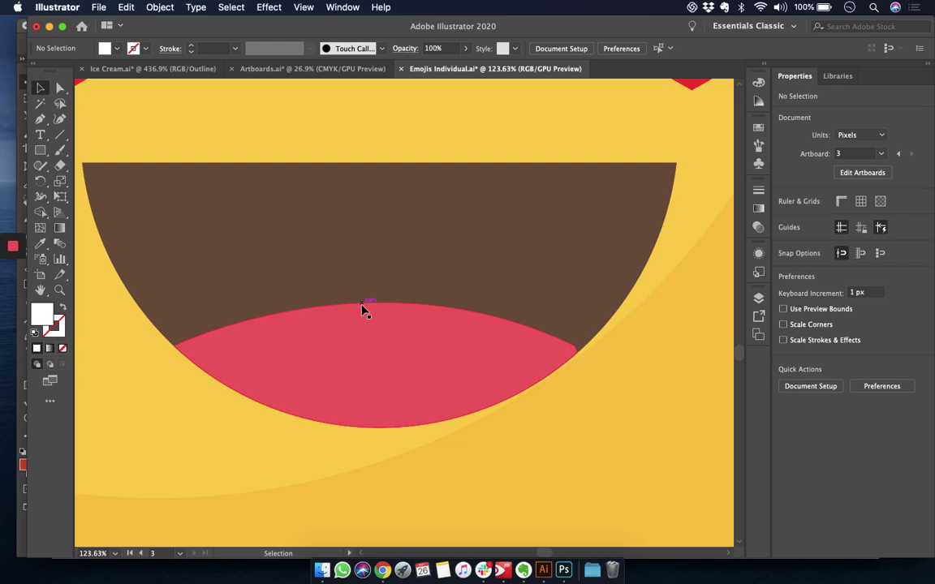
pyautogui.scroll(-6, 419, 304)
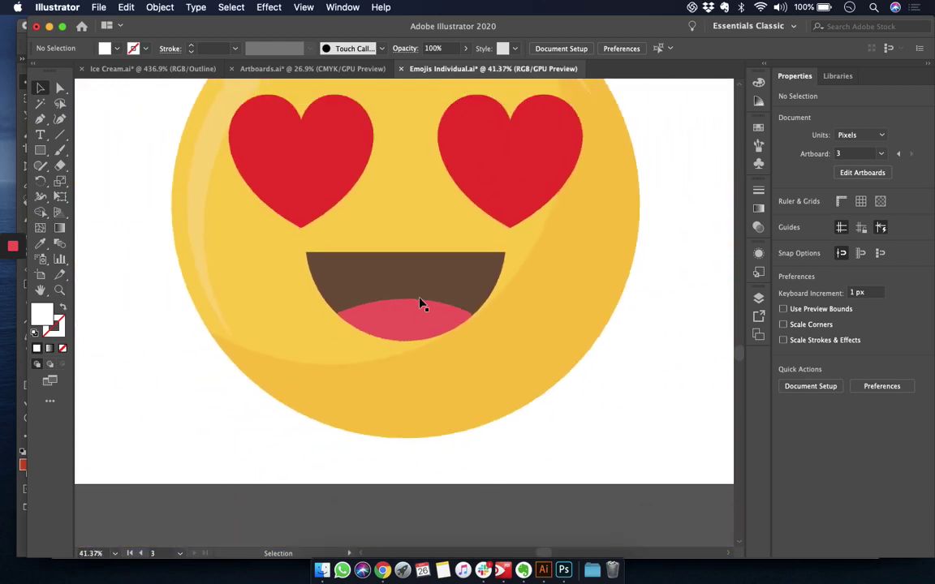
pyautogui.scroll(2, 419, 305)
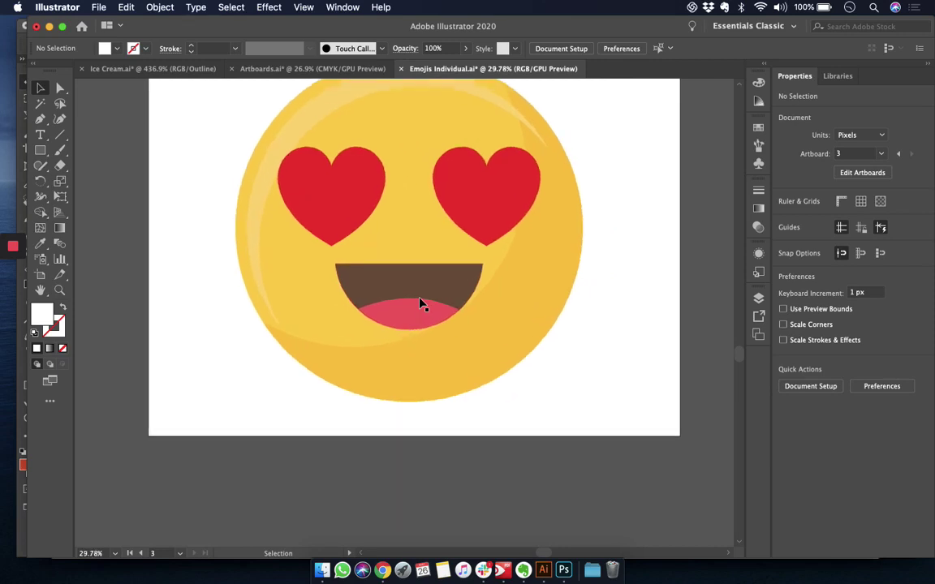
pyautogui.scroll(2, 419, 304)
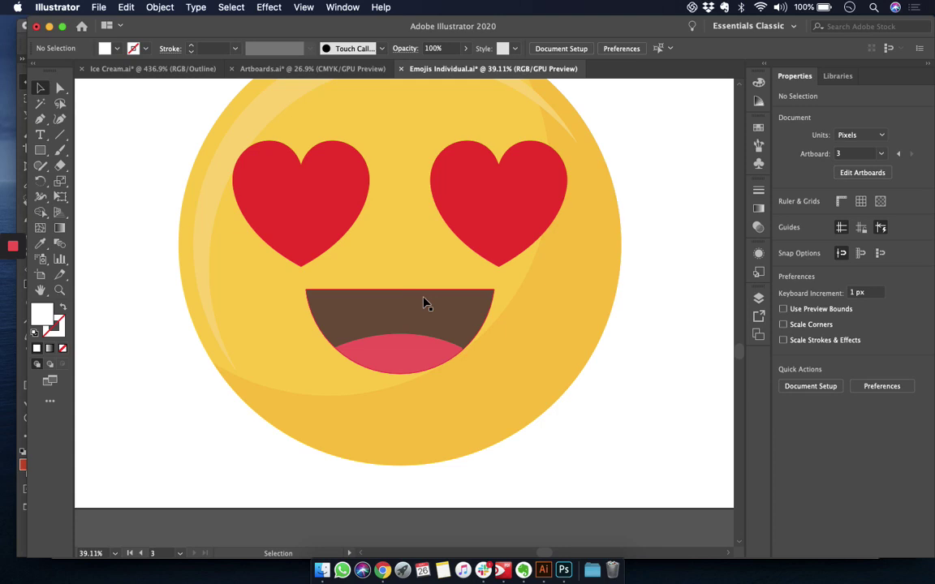
pyautogui.scroll(5, 424, 303)
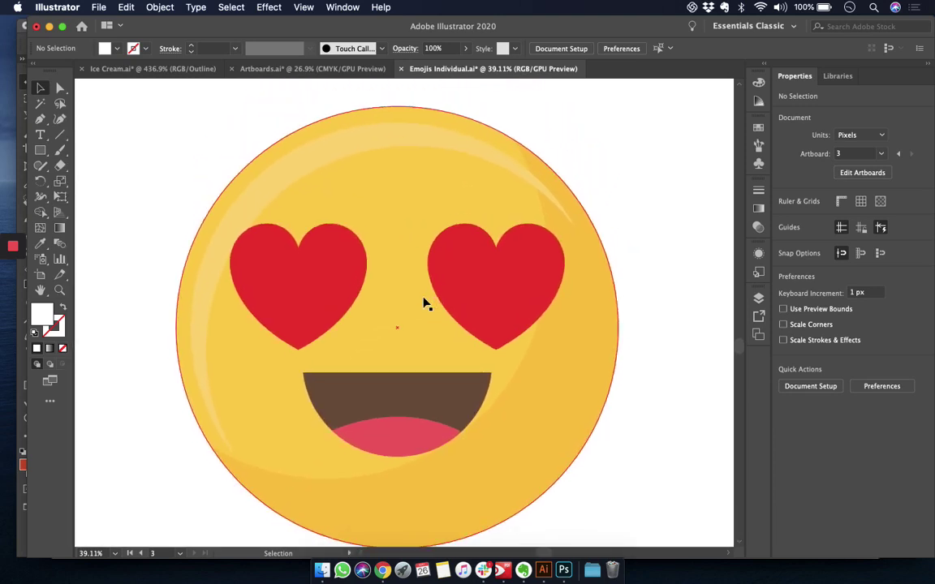
pyautogui.scroll(-1, 423, 303)
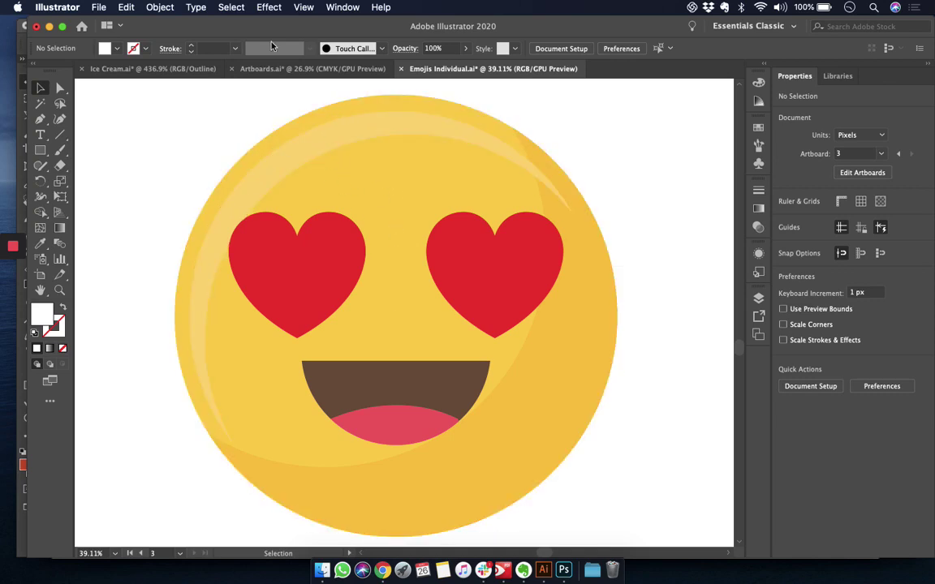
# Turn on Pixel Preview for the emoji document and show the emoji at actual size.
pyautogui.click(305, 8)
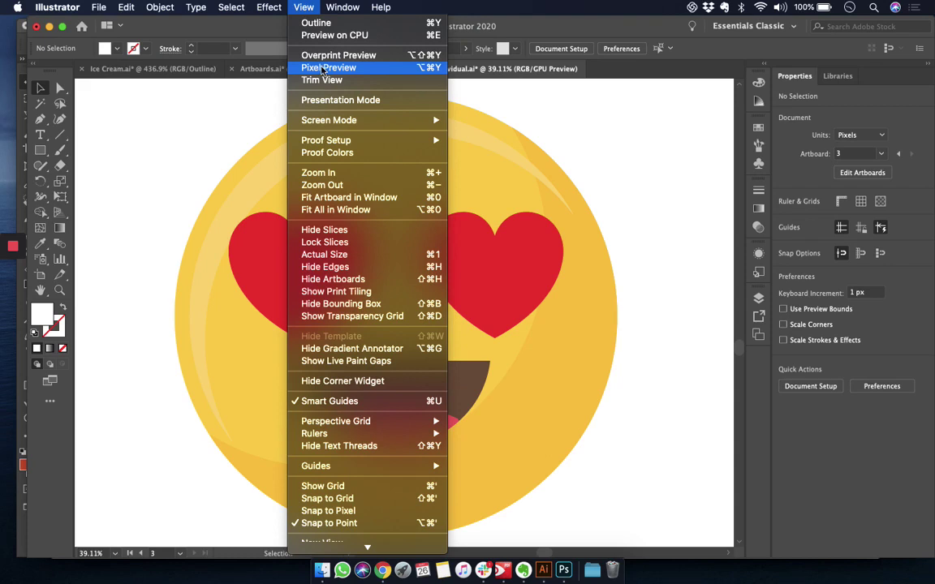
pyautogui.click(336, 68)
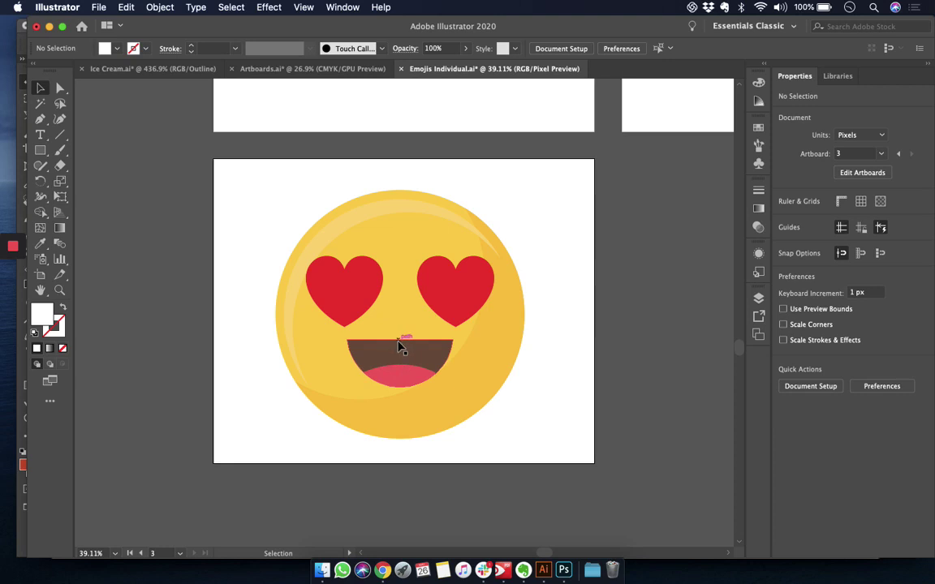
pyautogui.press('super+1')
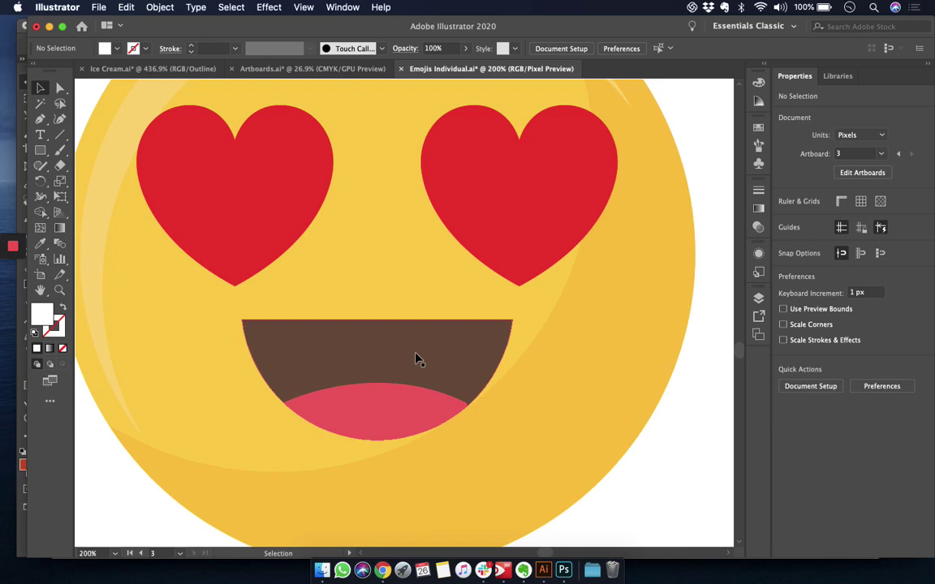
# Inspect the pixel-previewed edge between the emoji's tongue and mouth at 400% and 900% zoom.
pyautogui.keyDown('alt'); pyautogui.scroll(5, 372, 376); pyautogui.keyUp('alt')
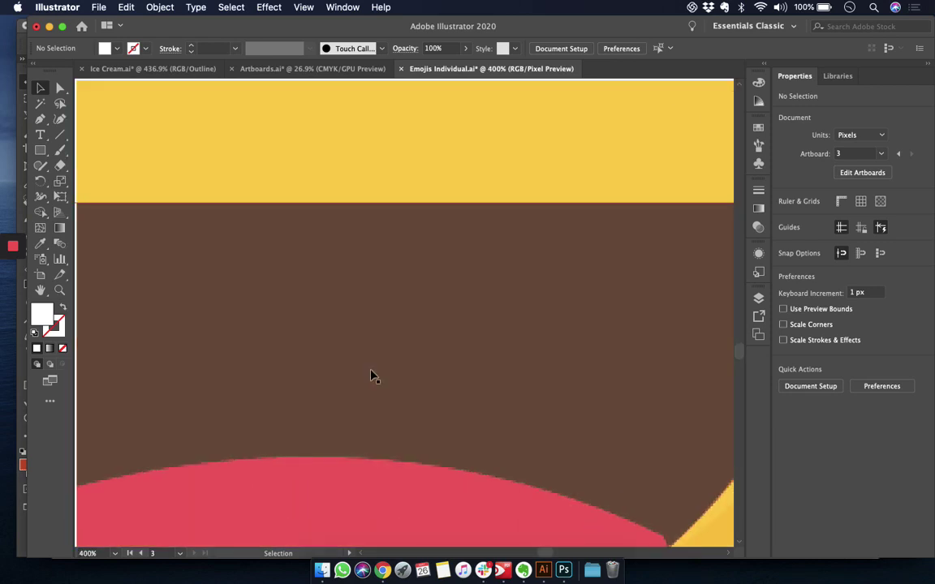
pyautogui.scroll(-5, 372, 375)
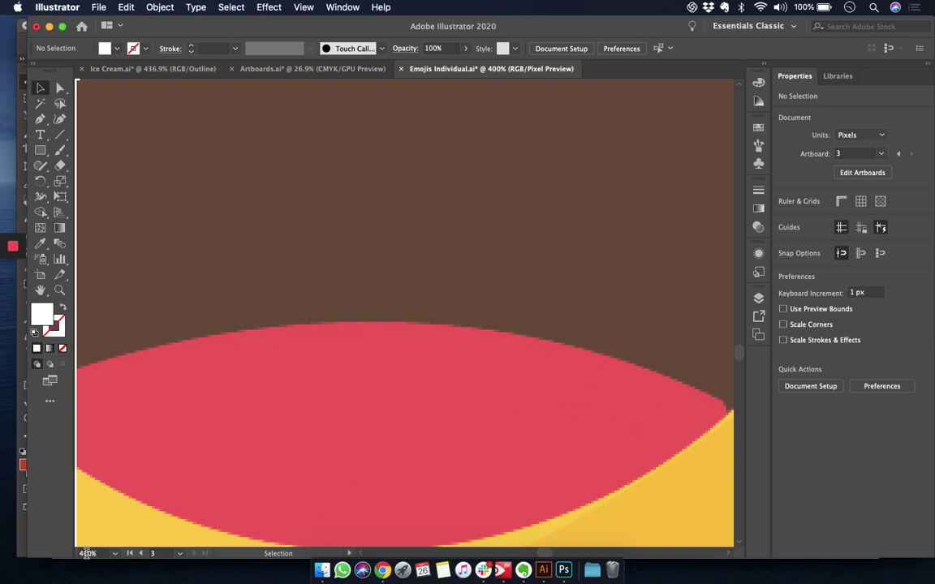
pyautogui.scroll(3, 373, 330)
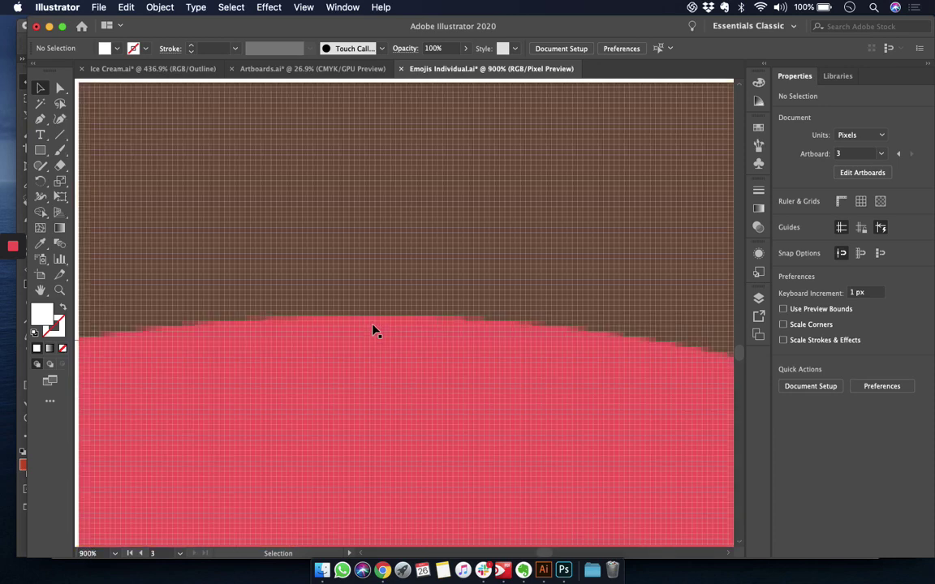
pyautogui.scroll(-3, 374, 330)
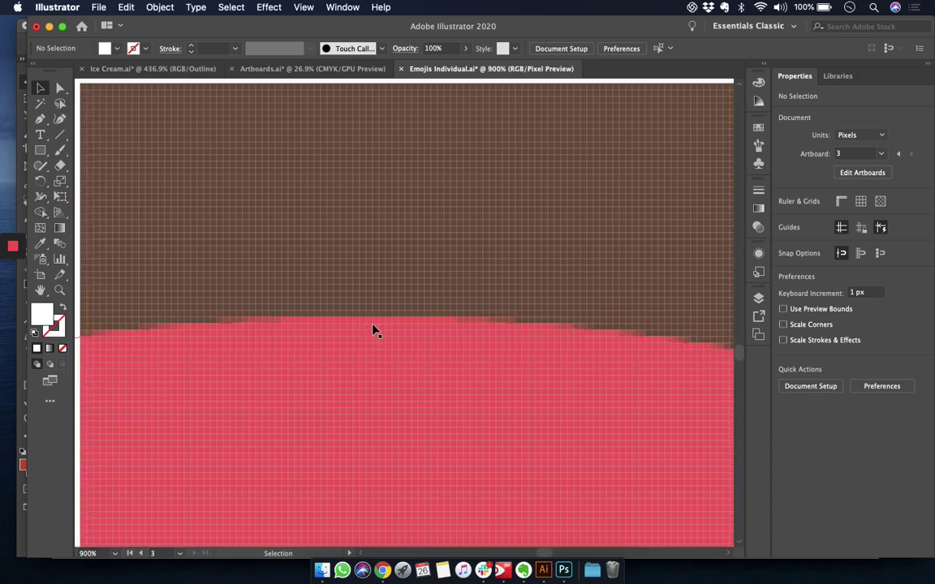
# Examine the pixel-previewed mouth at about 96% zoom, followed by the tongue's upper edge at up to 1600%.
pyautogui.scroll(-2, 373, 330)
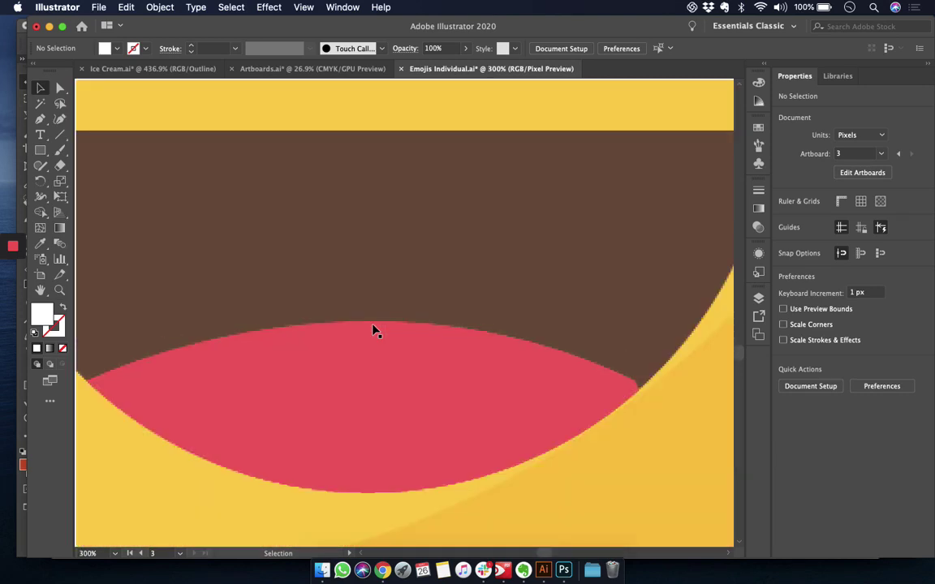
pyautogui.scroll(-3, 373, 330)
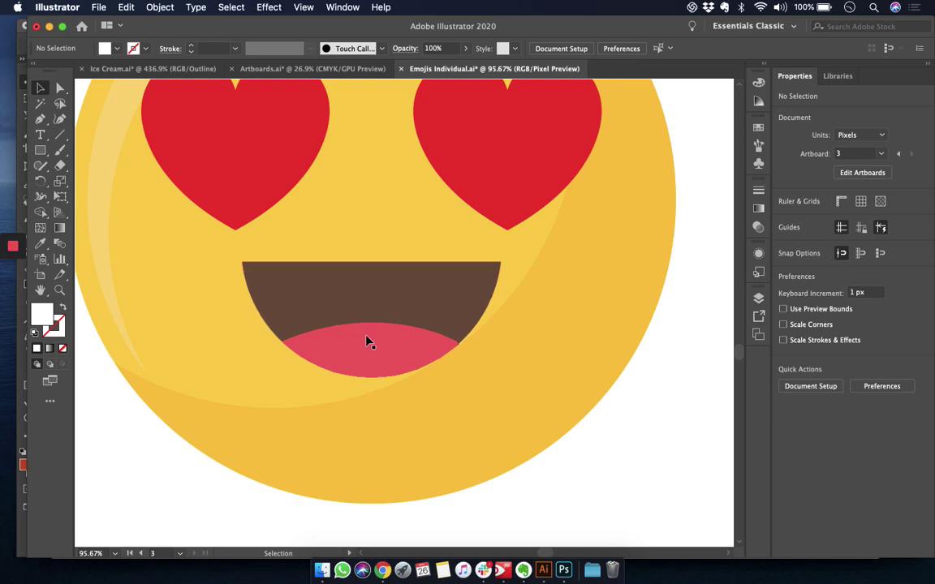
pyautogui.scroll(3, 363, 324)
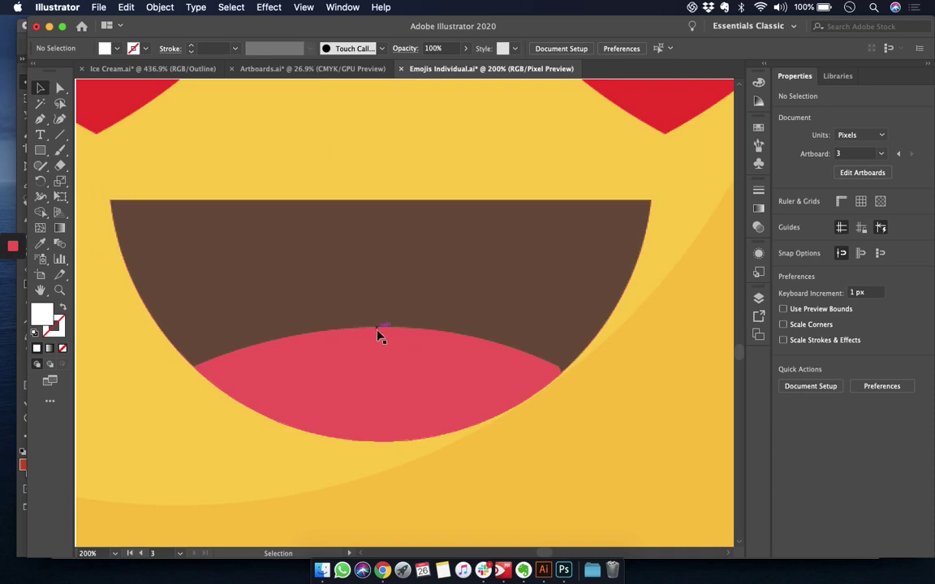
pyautogui.scroll(5, 378, 341)
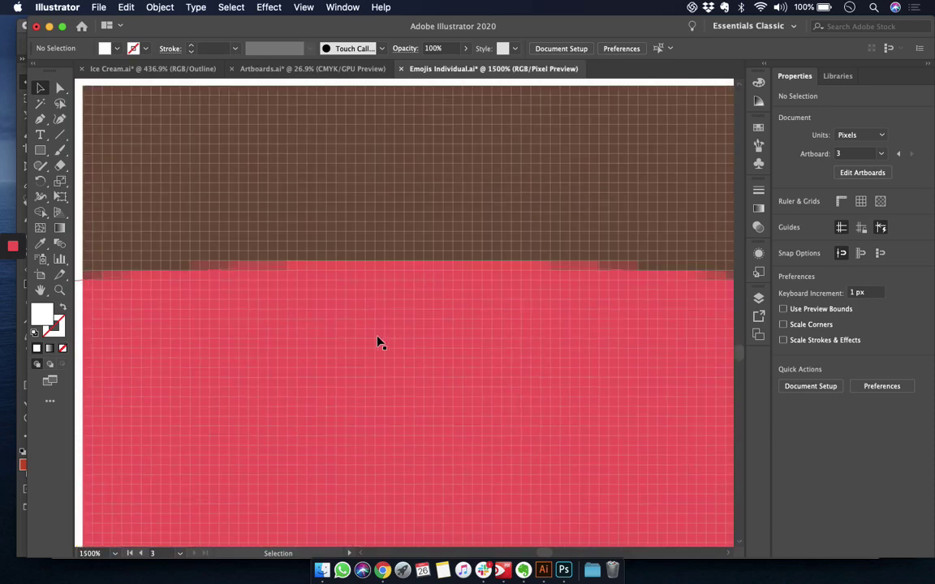
pyautogui.scroll(1, 374, 342)
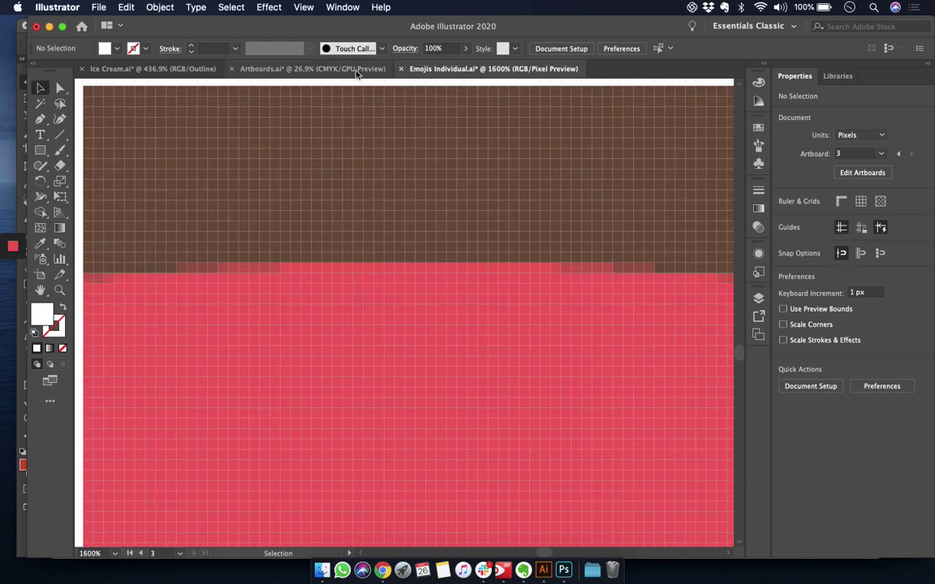
# Turn off Pixel Preview for the emoji document and bring the emoji's face into view at about 32% zoom.
pyautogui.click(304, 7)
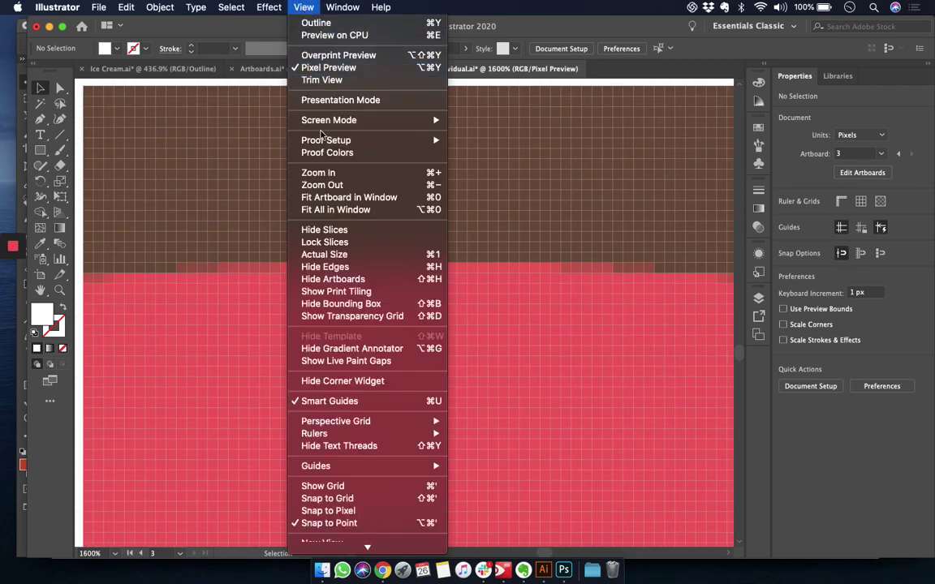
pyautogui.click(325, 67)
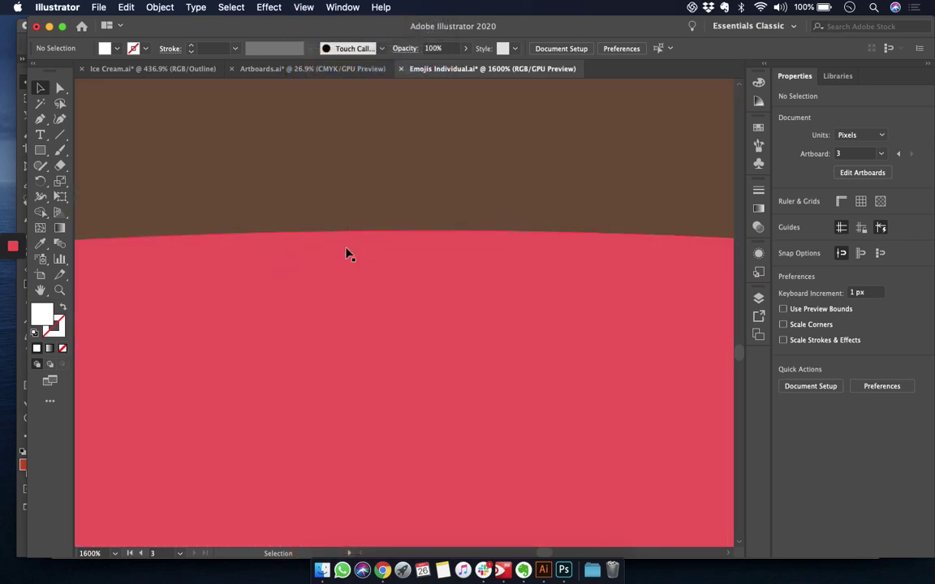
pyautogui.scroll(-5, 319, 240)
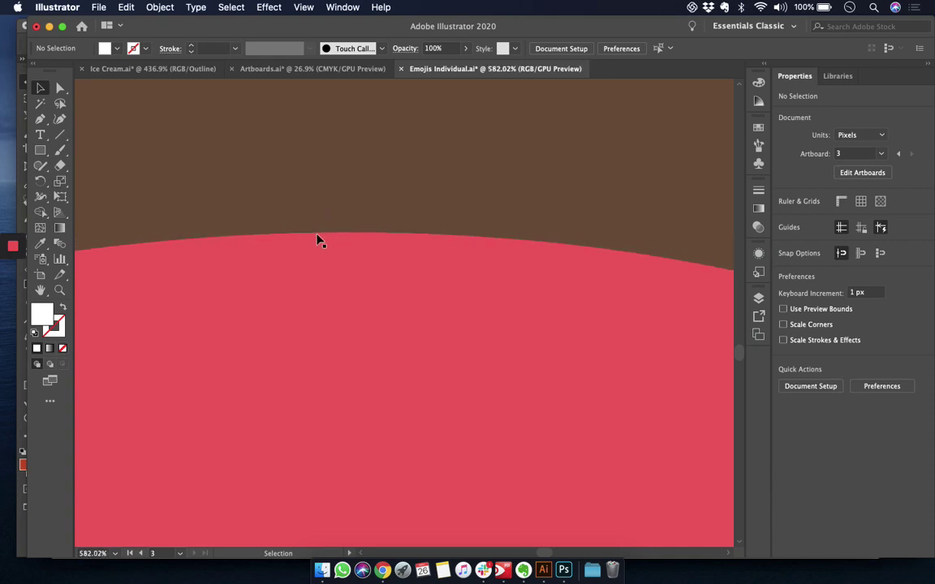
pyautogui.scroll(-15, 318, 240)
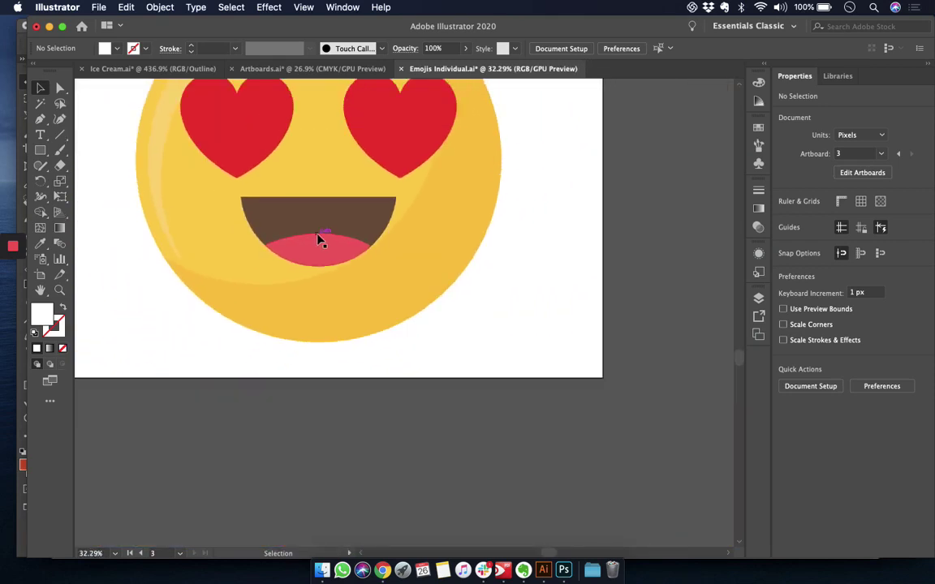
pyautogui.scroll(4, 317, 241)
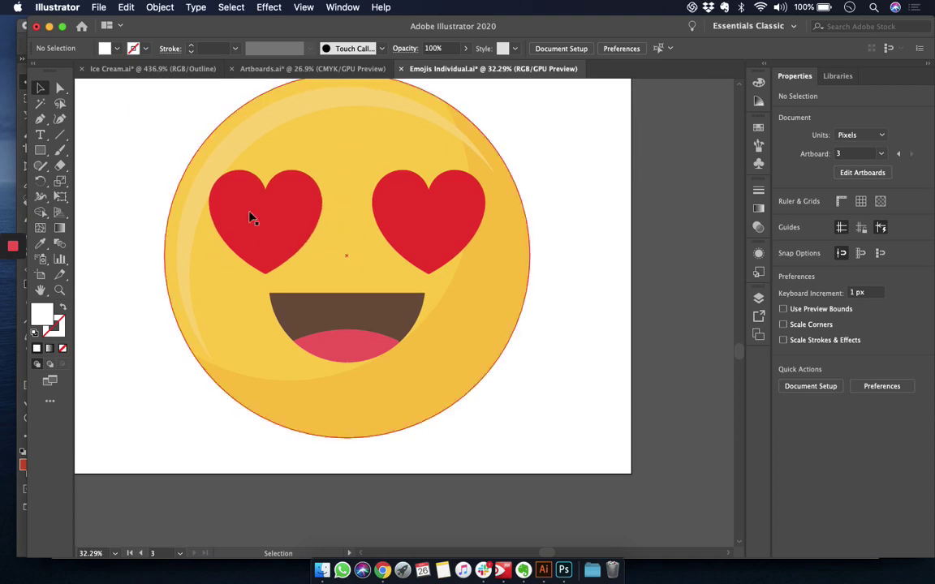
pyautogui.moveTo(12, 248)
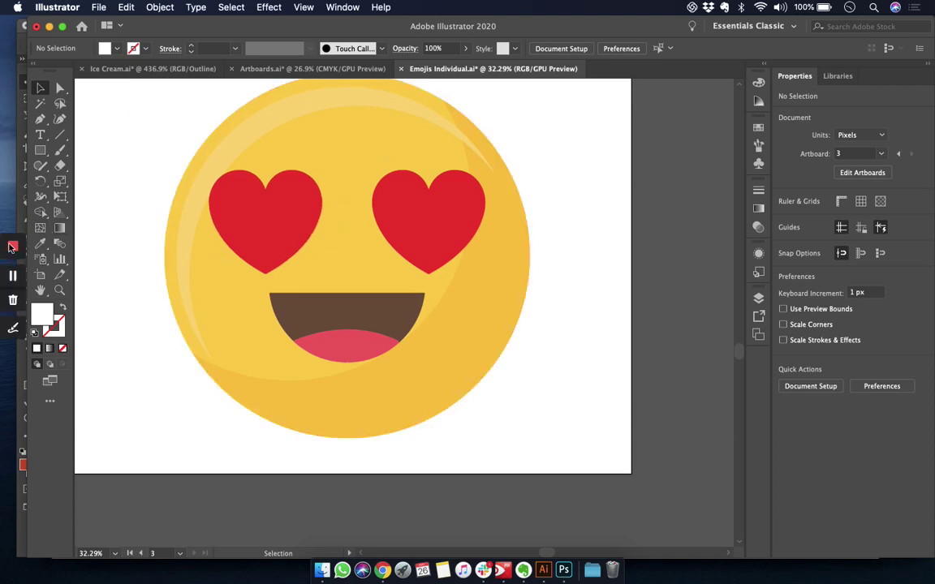